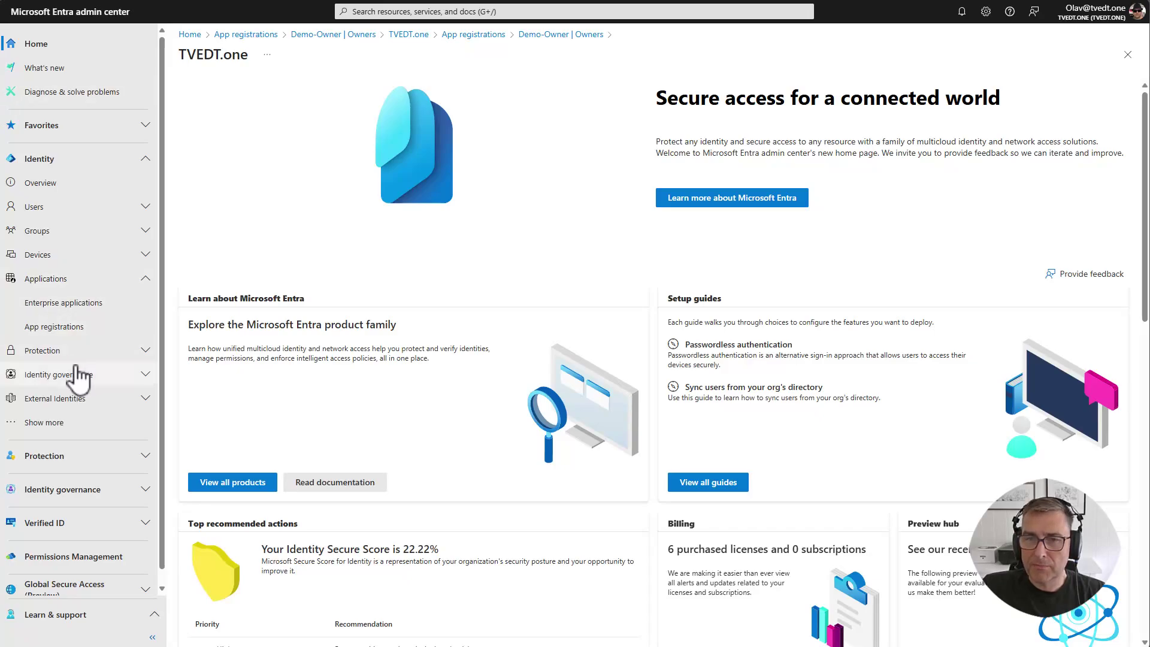
- Open Demo-Owner from All applications and view its Owners page, showing one Retail Manager account
{"action": "left_click", "coordinate": [77, 333]}
{"action": "left_click", "coordinate": [220, 180]}
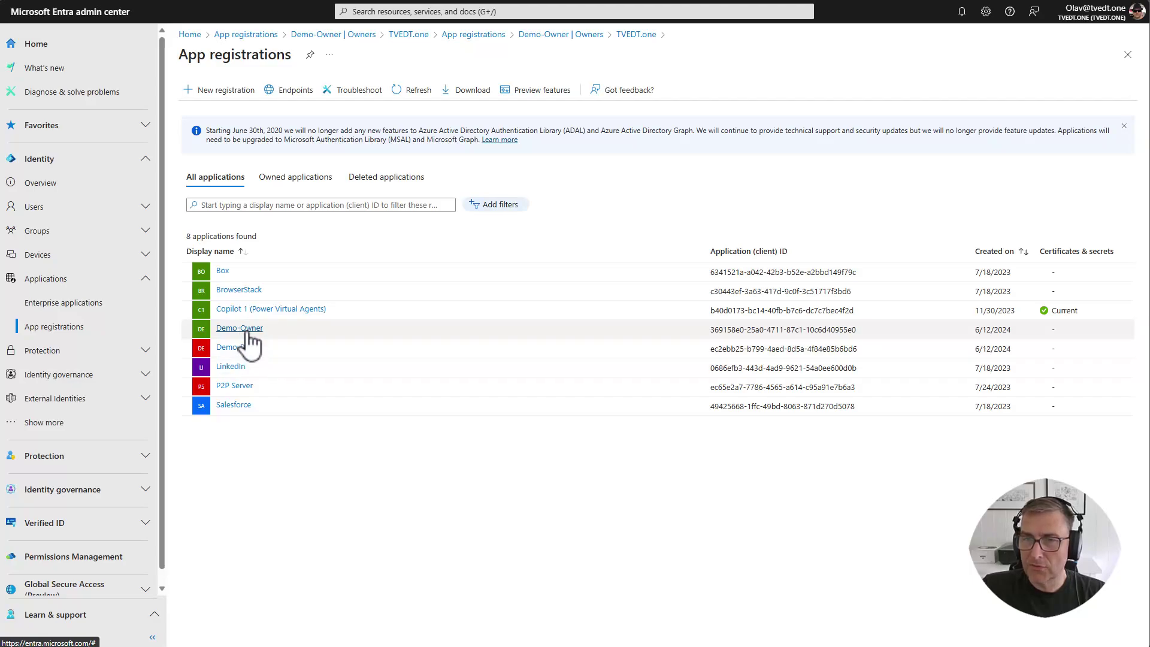
{"action": "left_click", "coordinate": [248, 330]}
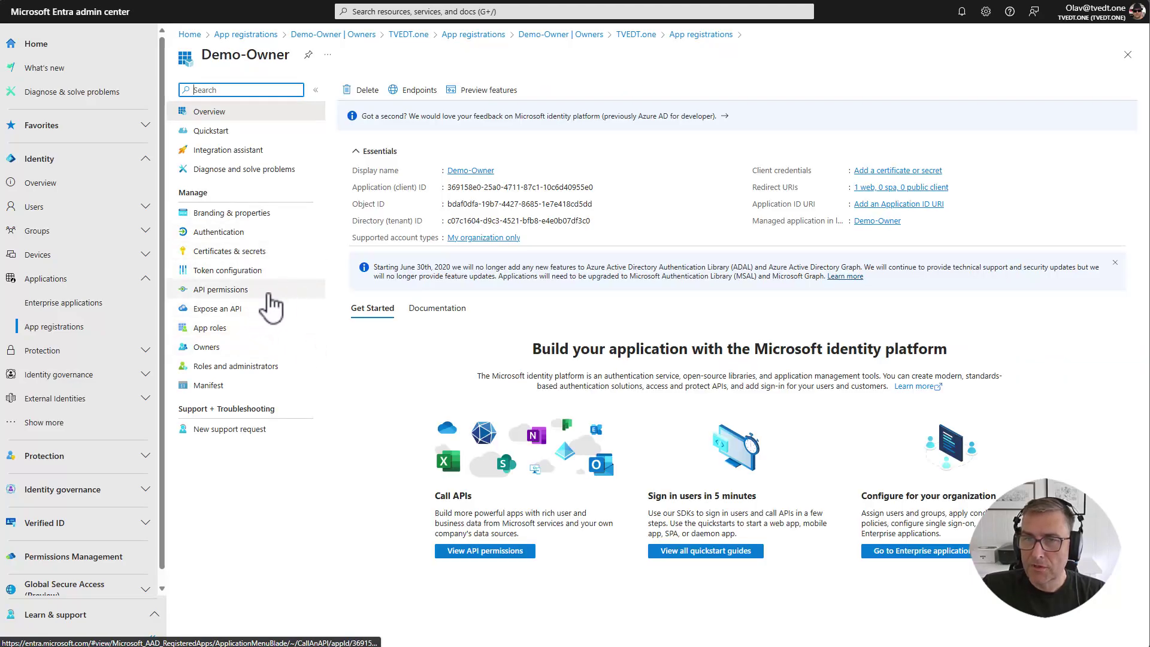
{"action": "left_click", "coordinate": [207, 347]}
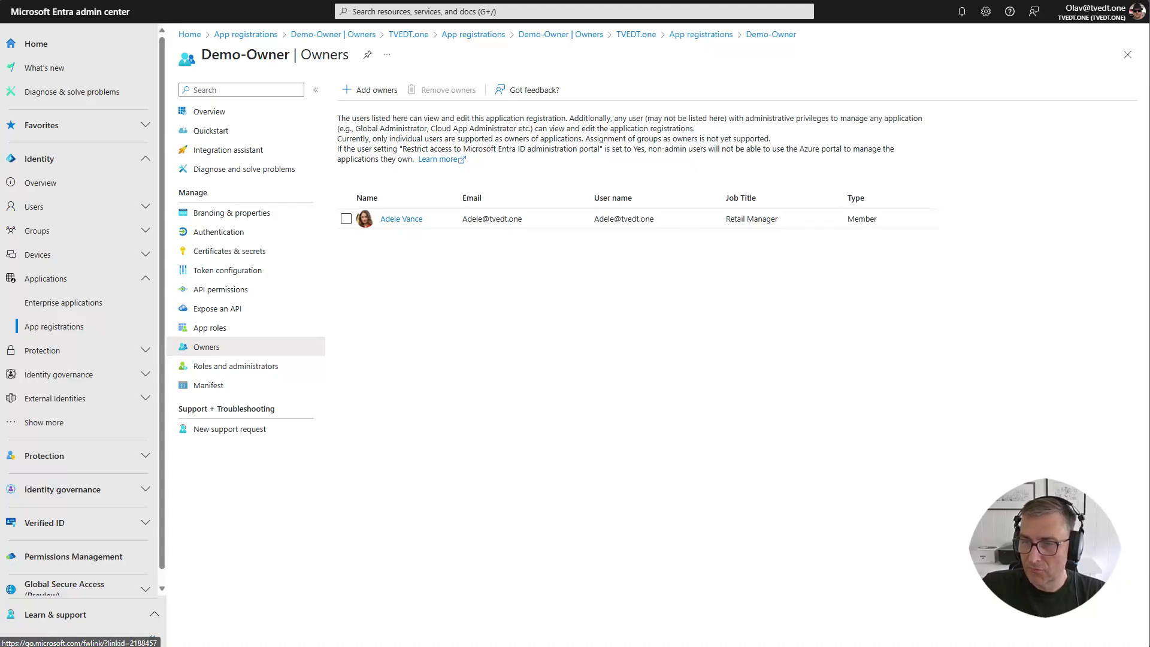
- In the owner's private browser window, list App registrations to show only Demo-Owner under Owned applications
{"action": "key", "text": "alt+Tab"}
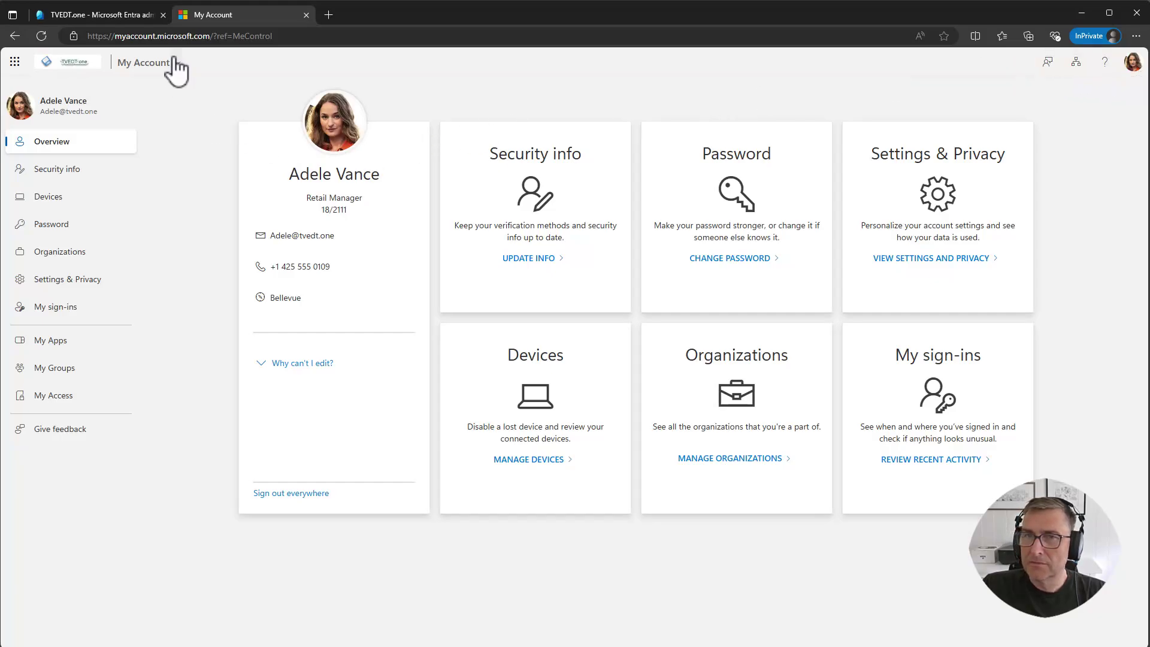
{"action": "left_click", "coordinate": [118, 12]}
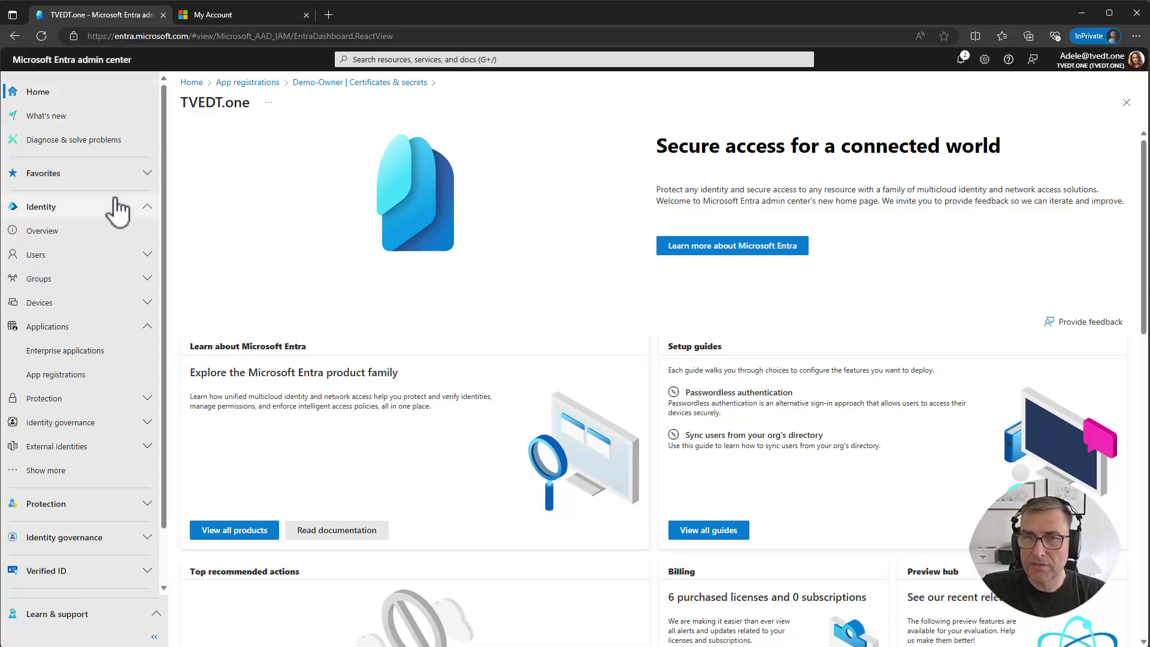
{"action": "left_click", "coordinate": [58, 382]}
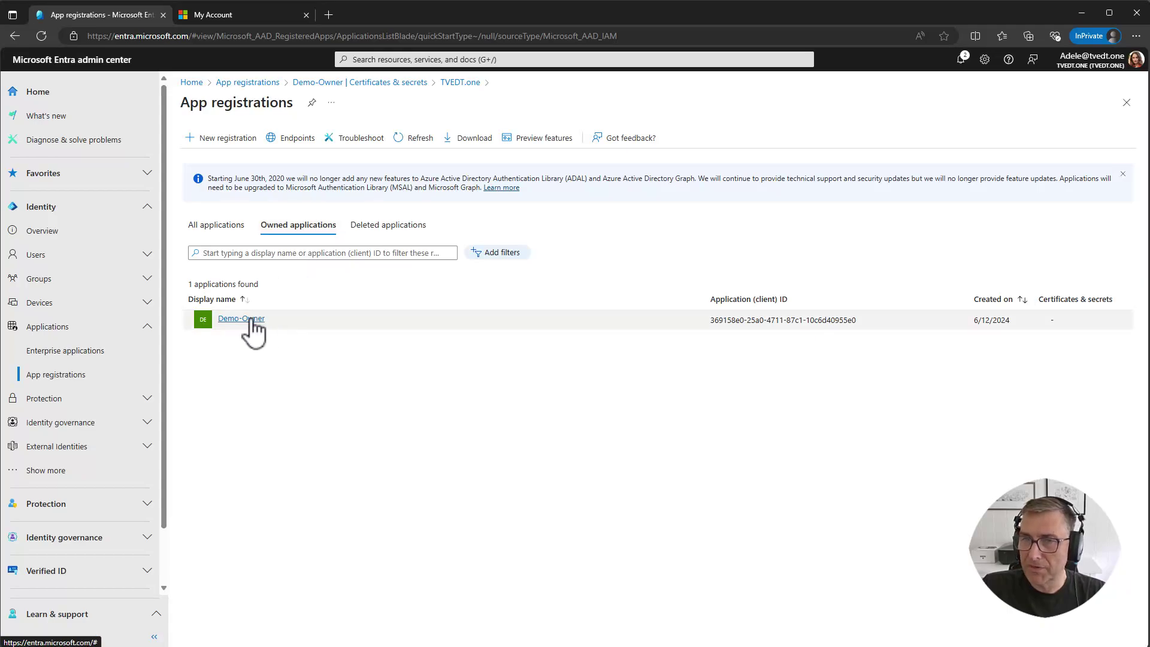
- Open Demo-Owner's Certificates & secrets page and bring up the Add a client secret panel
{"action": "left_click", "coordinate": [241, 318]}
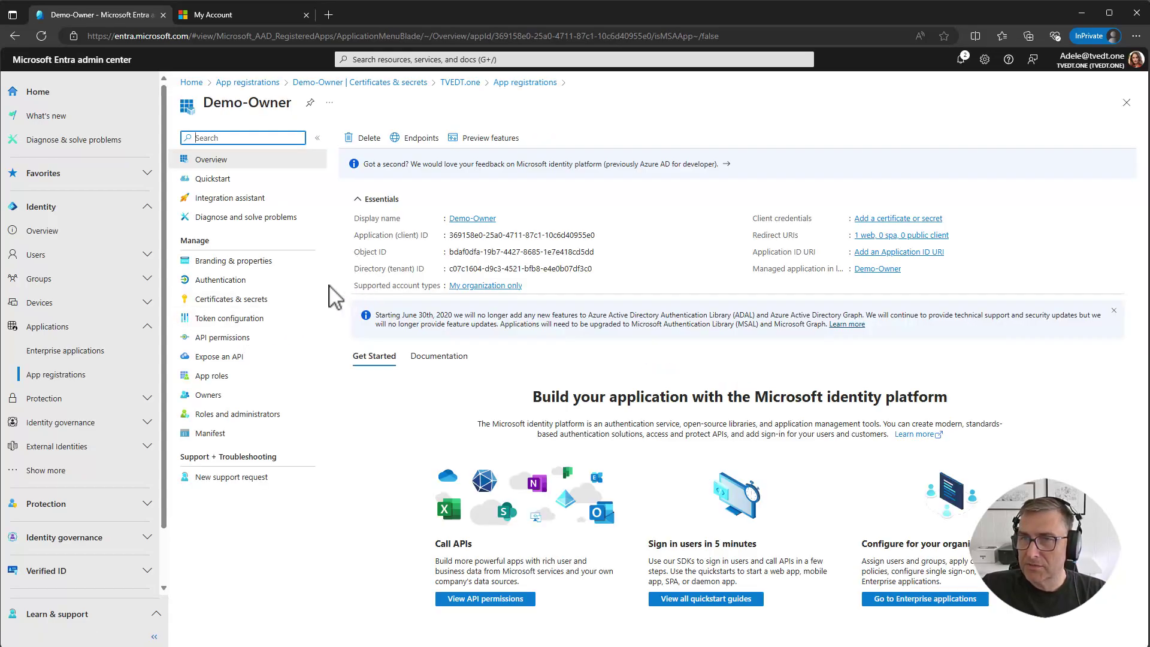
{"action": "left_click", "coordinate": [251, 303]}
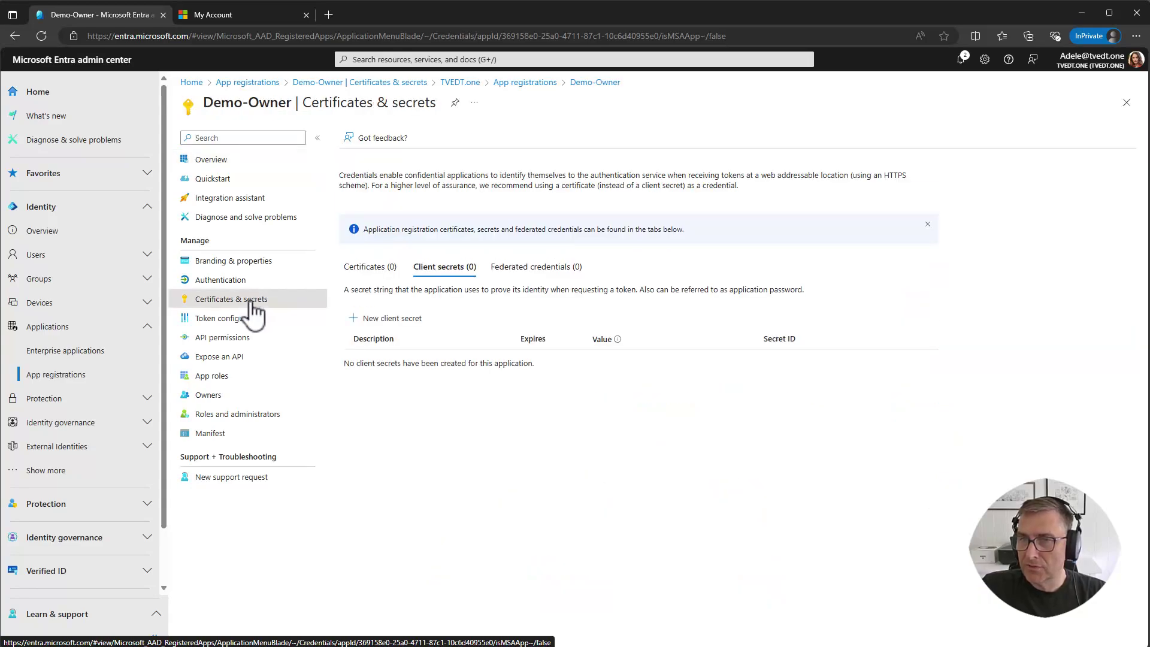
{"action": "left_click", "coordinate": [400, 318]}
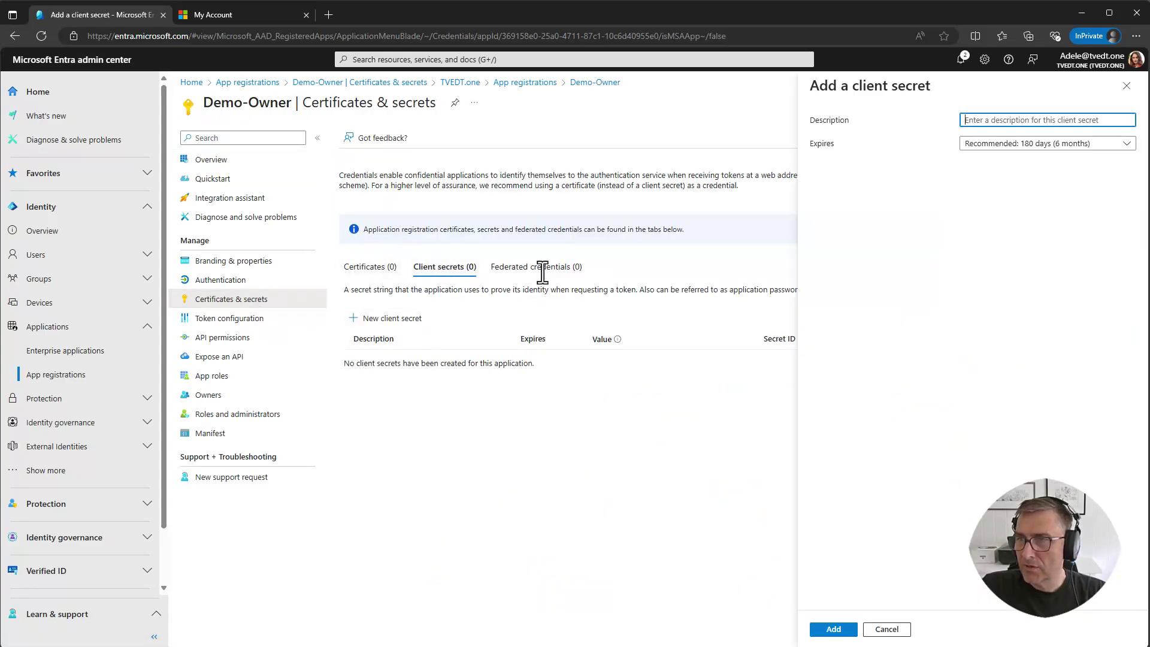
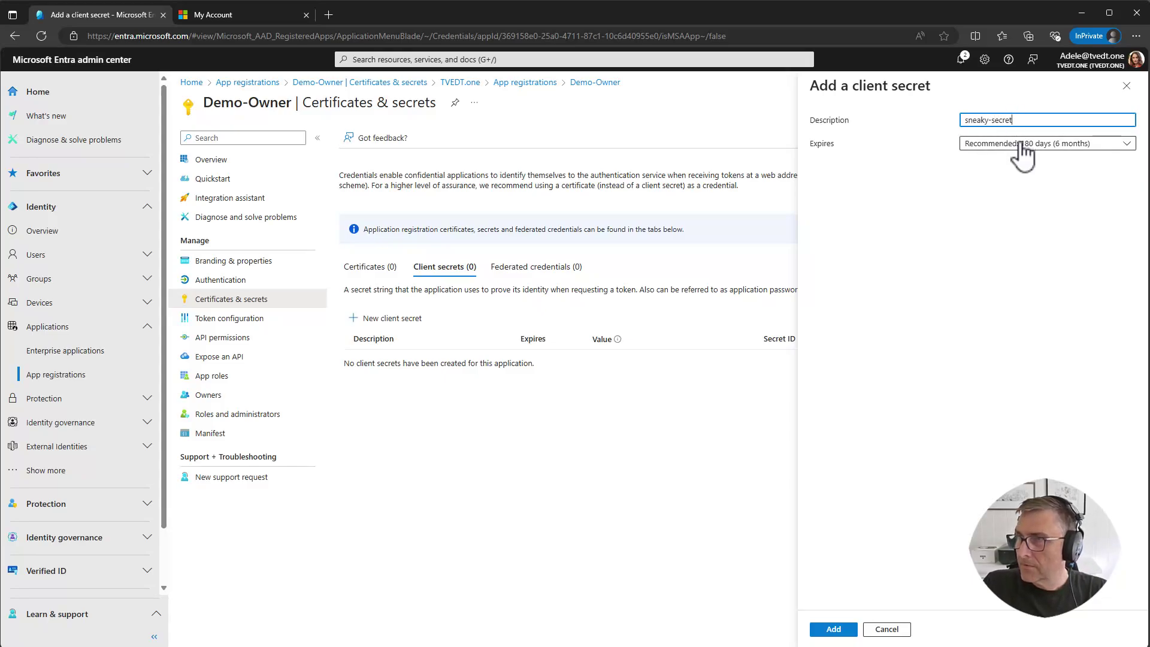
- Set the sneaky-secret client secret's expiry to 730 days (24 months)
{"action": "left_click", "coordinate": [1017, 146]}
{"action": "left_click", "coordinate": [999, 245]}
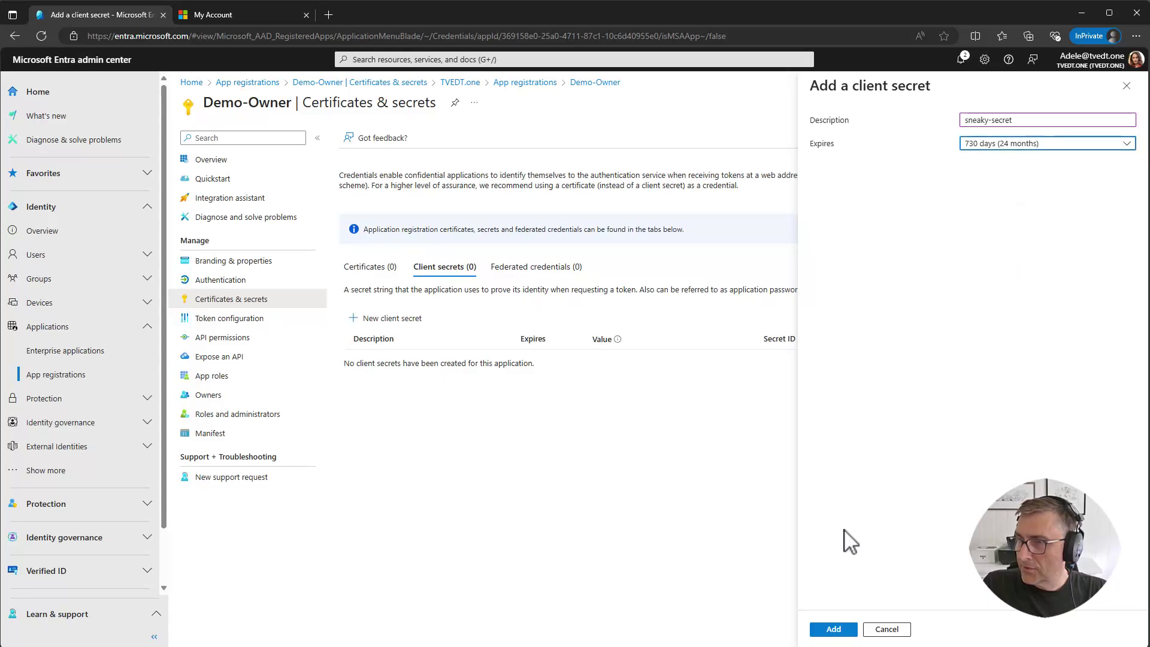
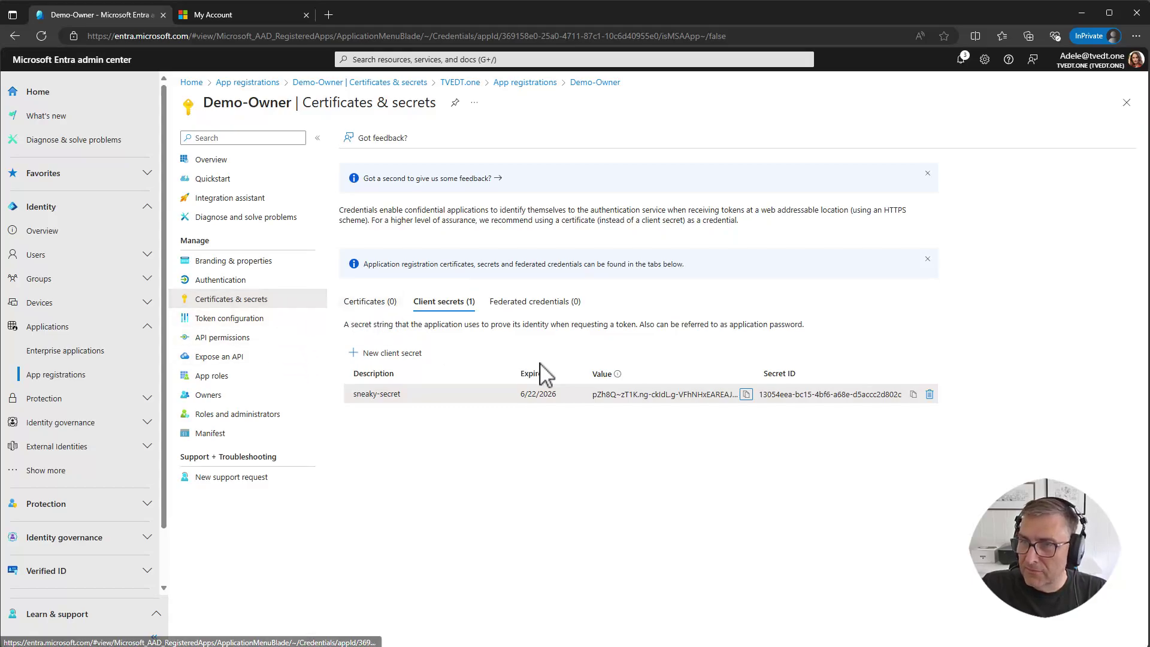
- Add a second user as an owner of the Demo-Owner app registration
{"action": "left_click", "coordinate": [246, 339]}
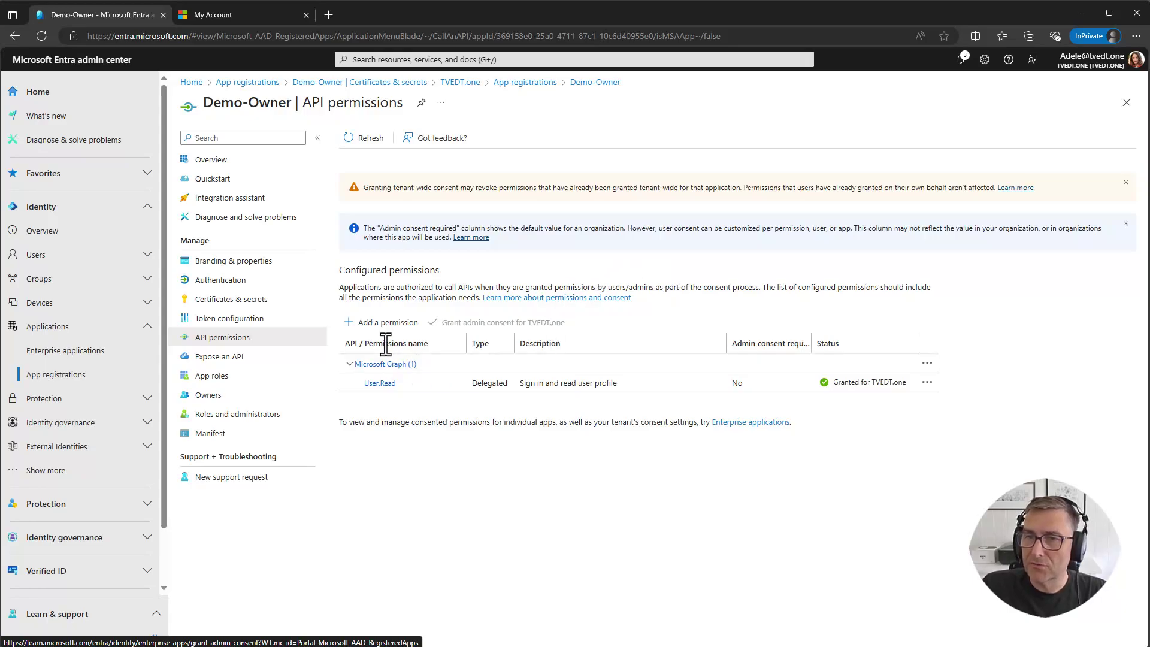
{"action": "left_click", "coordinate": [246, 398]}
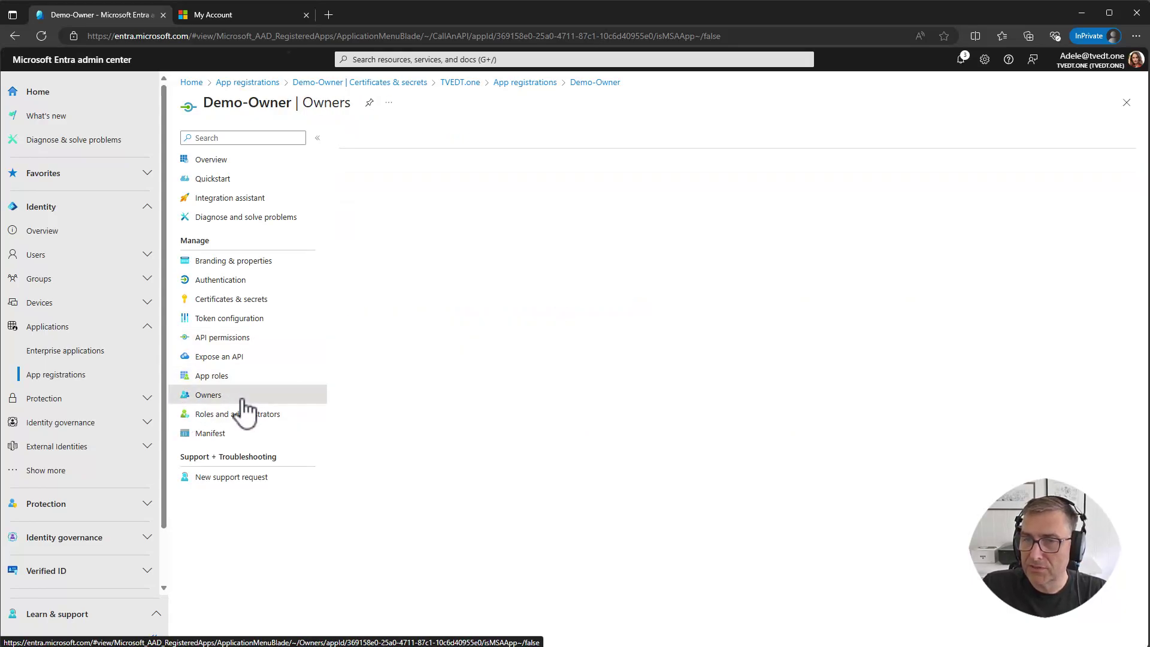
{"action": "left_click", "coordinate": [387, 139]}
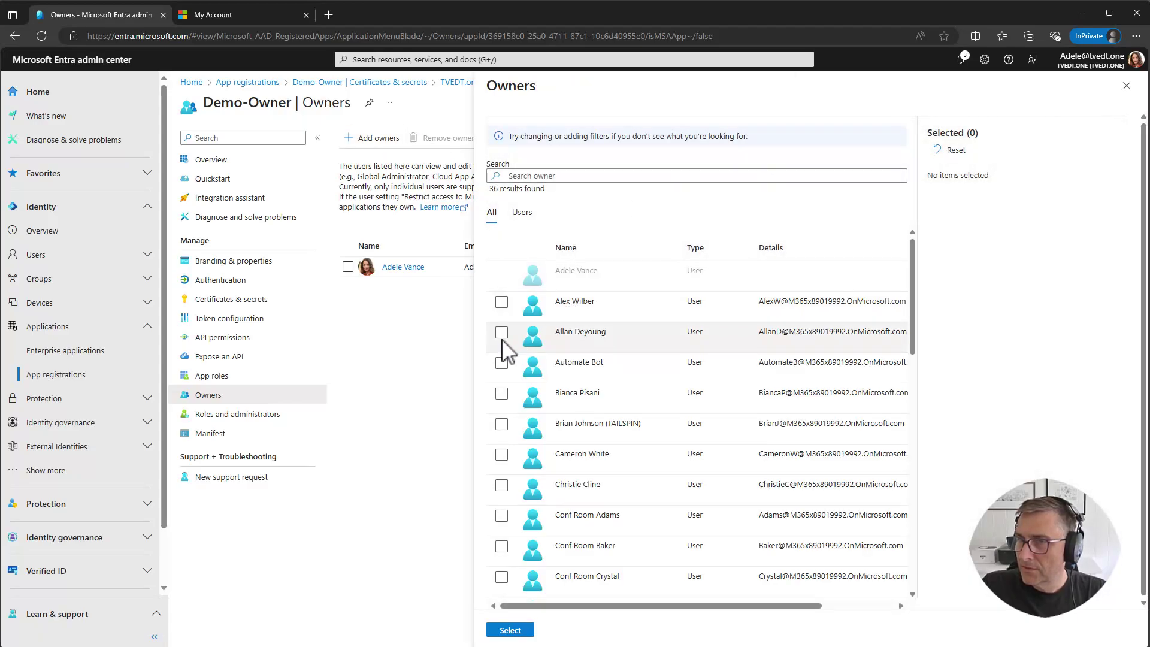
{"action": "left_click", "coordinate": [501, 333]}
{"action": "left_click", "coordinate": [511, 630]}
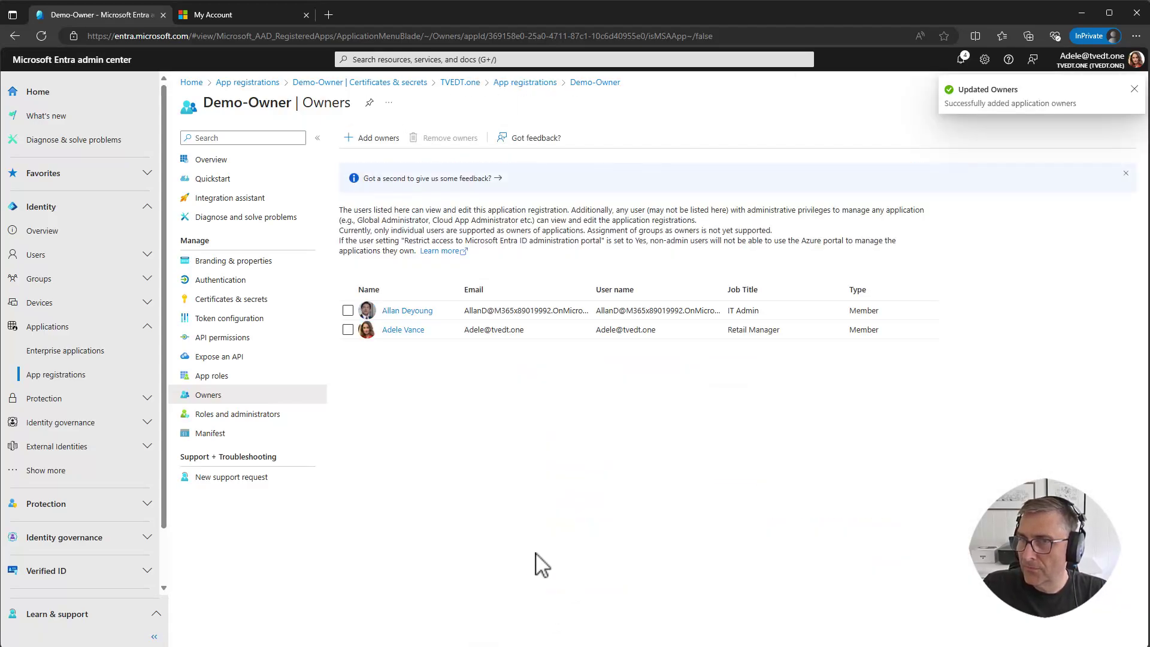
- Remove the newly added owner so only the original owner remains
{"action": "left_click", "coordinate": [348, 310]}
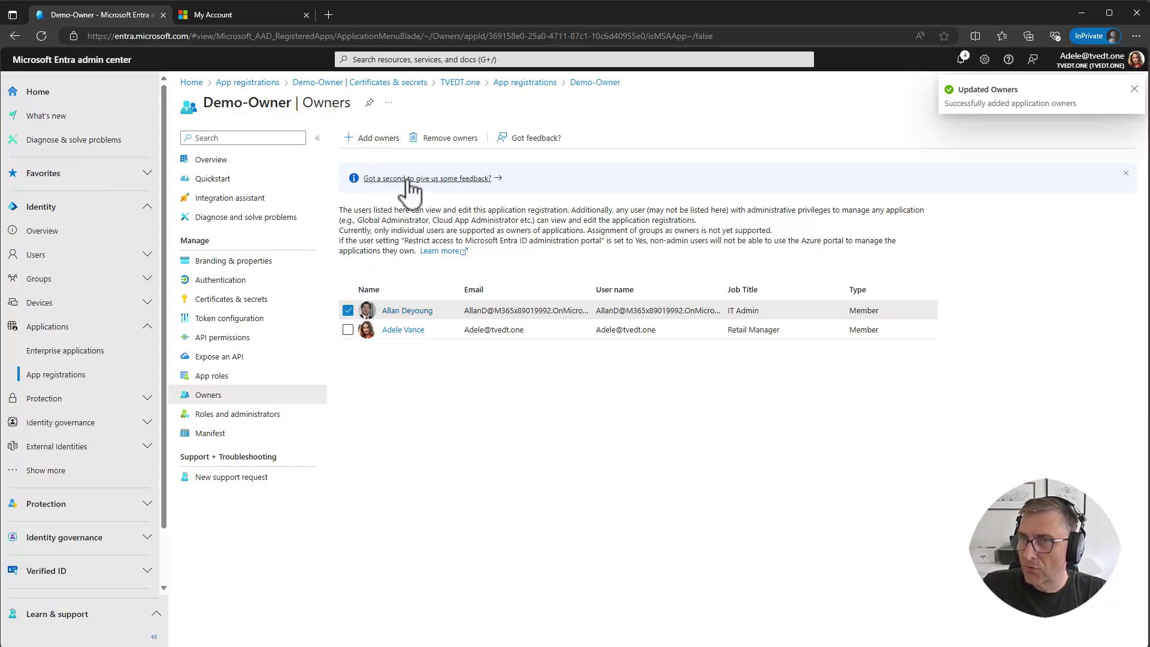
{"action": "left_click", "coordinate": [446, 138]}
{"action": "left_click", "coordinate": [364, 203]}
- Go from Demo-Owner's registration pages to its managed enterprise app's Users and groups
{"action": "left_click", "coordinate": [234, 358]}
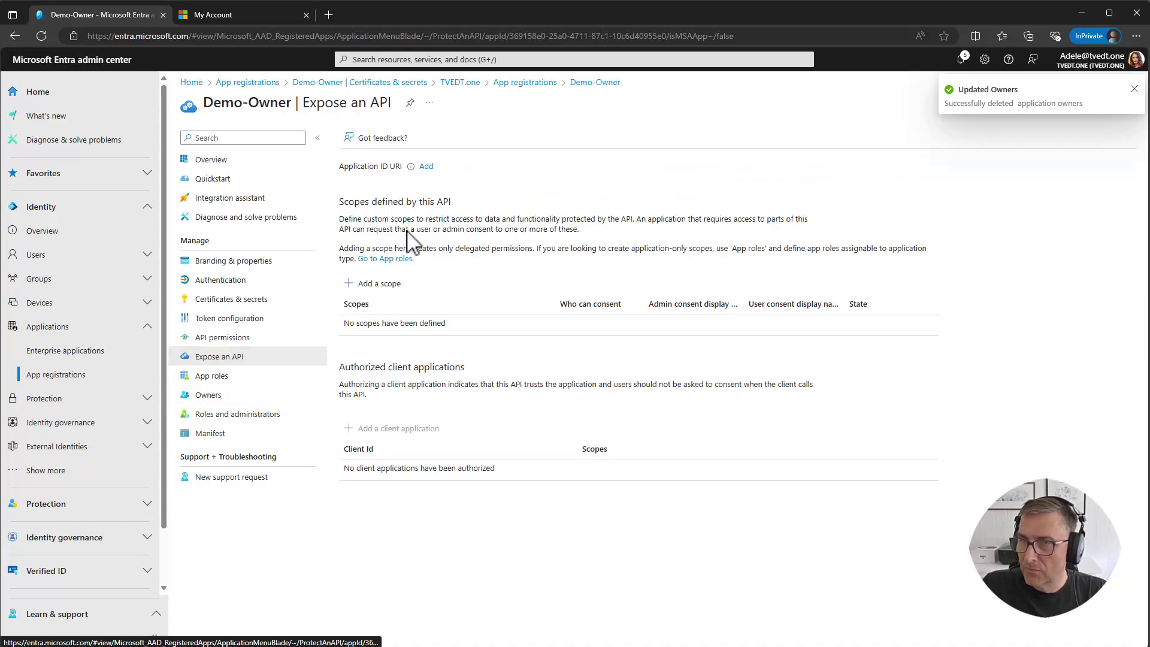
{"action": "left_click", "coordinate": [223, 339]}
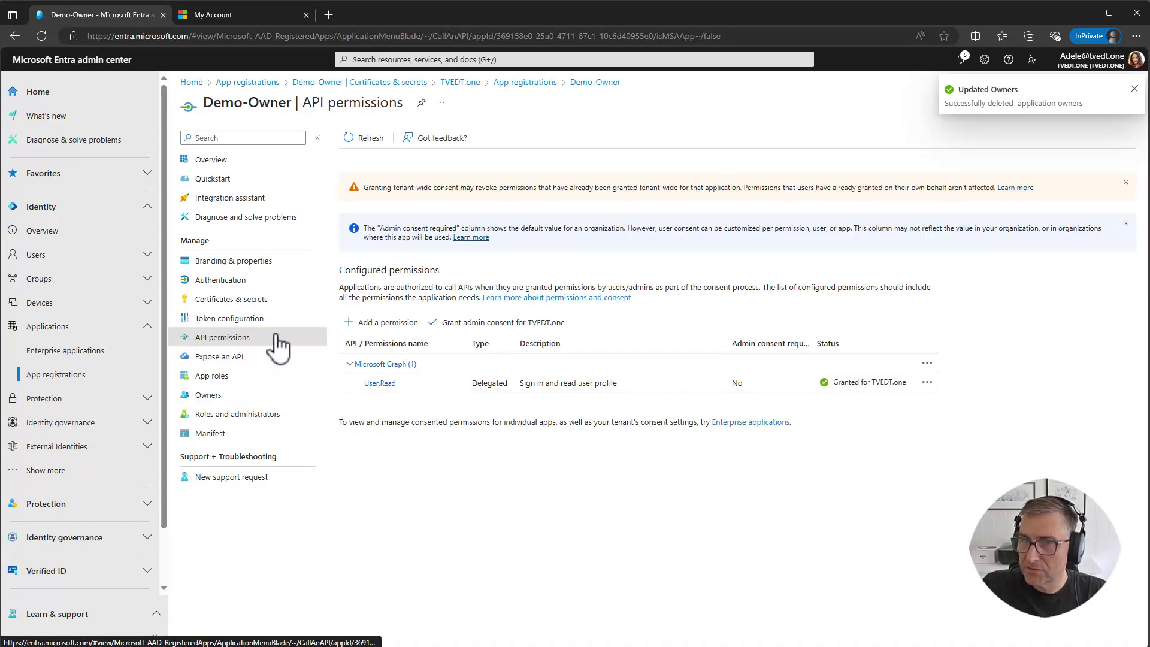
{"action": "left_click", "coordinate": [254, 263]}
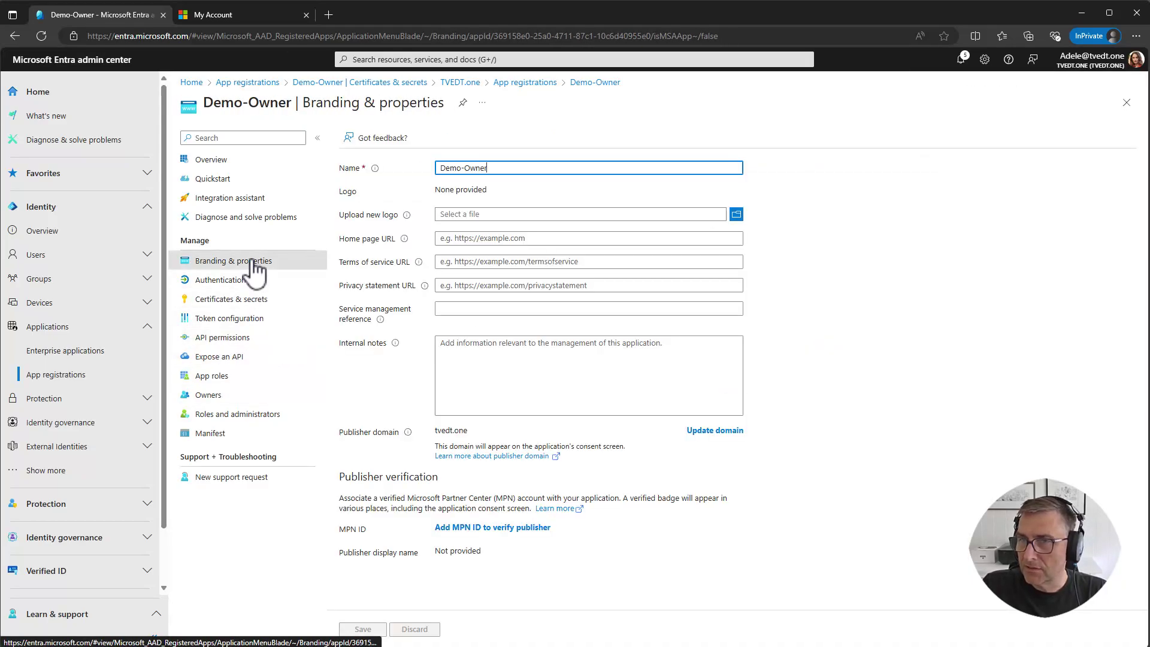
{"action": "left_click", "coordinate": [245, 160]}
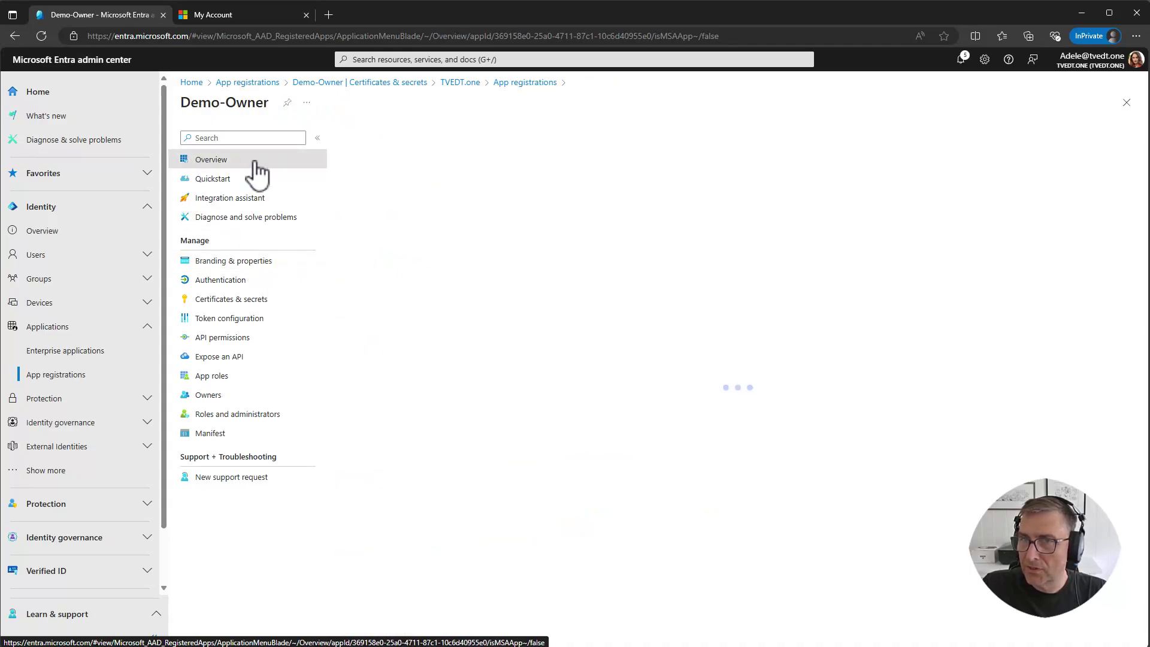
{"action": "left_click", "coordinate": [876, 269]}
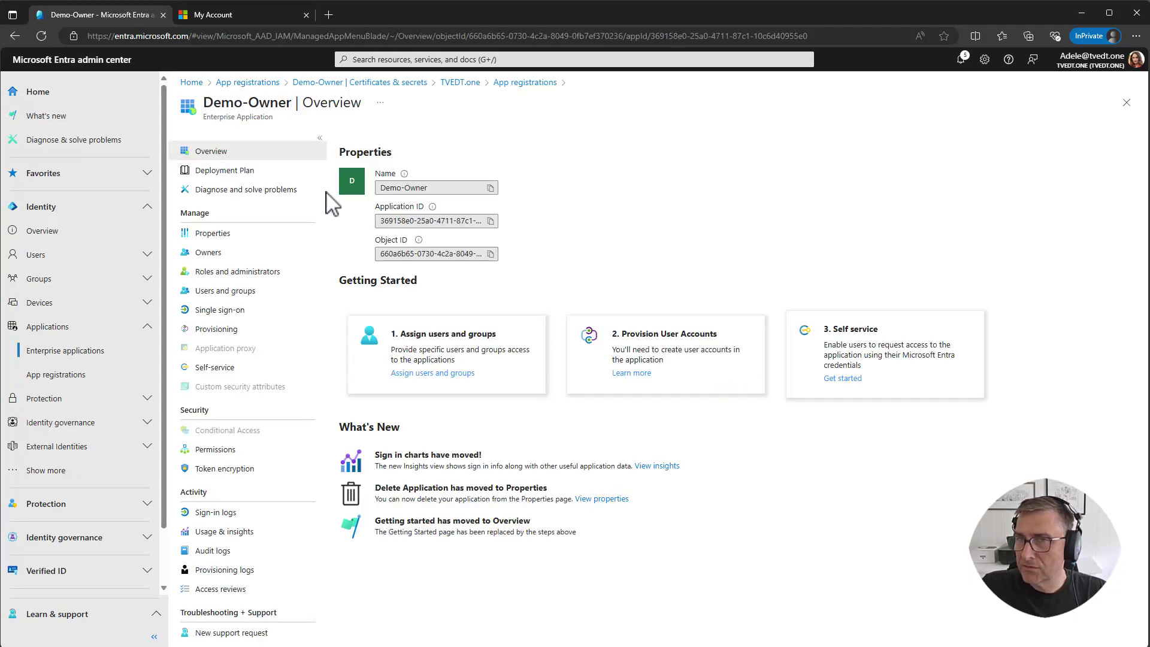
{"action": "left_click", "coordinate": [228, 292]}
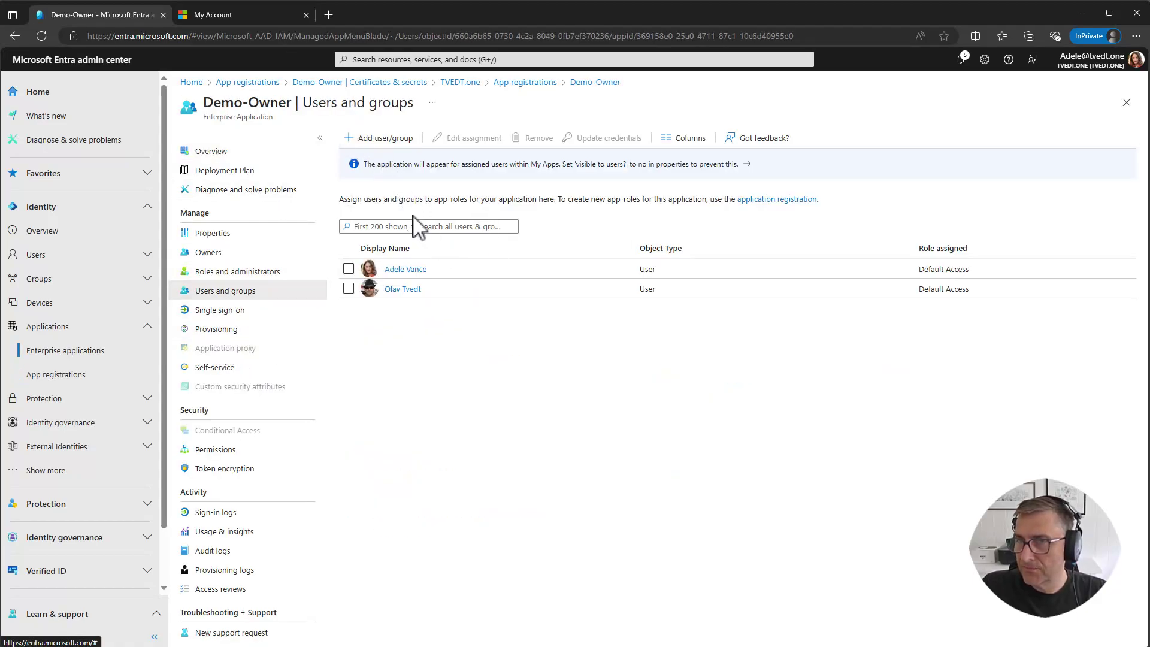
- Assign the Ask HR and All Employees groups to Demo-Owner with Default Access
{"action": "left_click", "coordinate": [378, 139]}
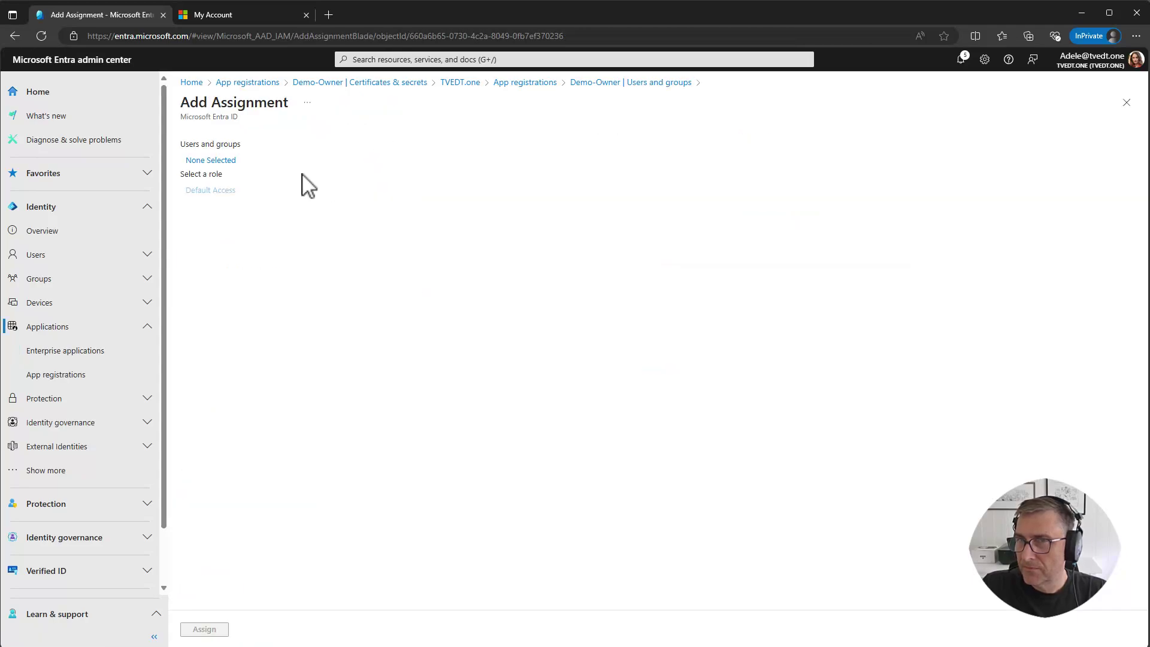
{"action": "left_click", "coordinate": [227, 160]}
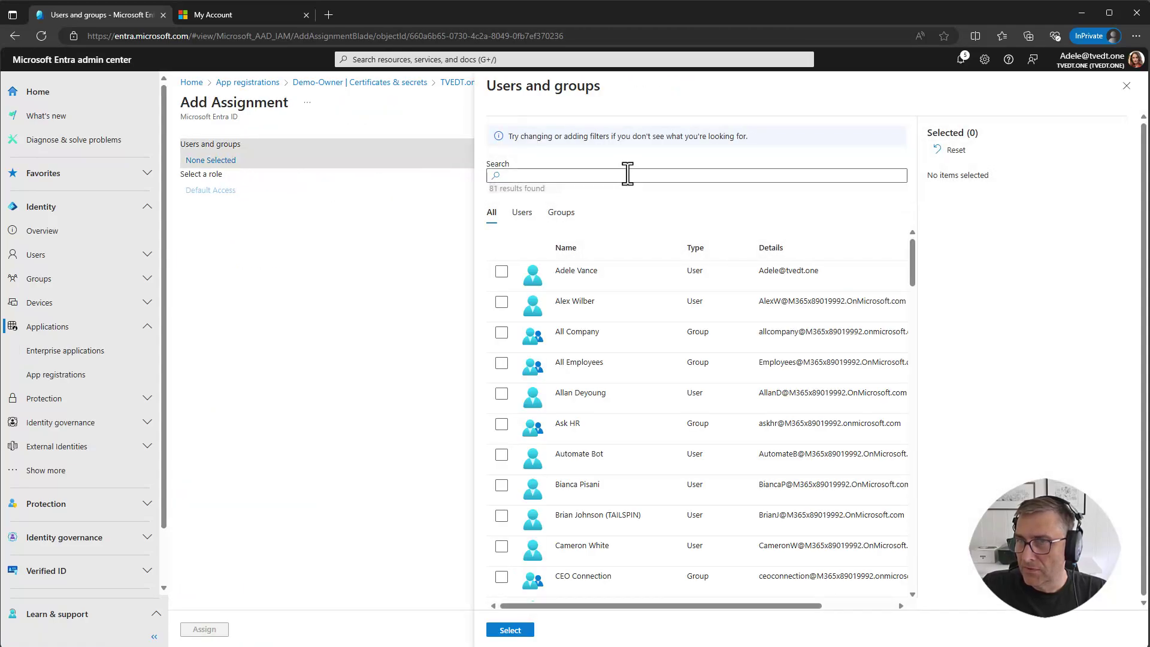
{"action": "left_click", "coordinate": [502, 424]}
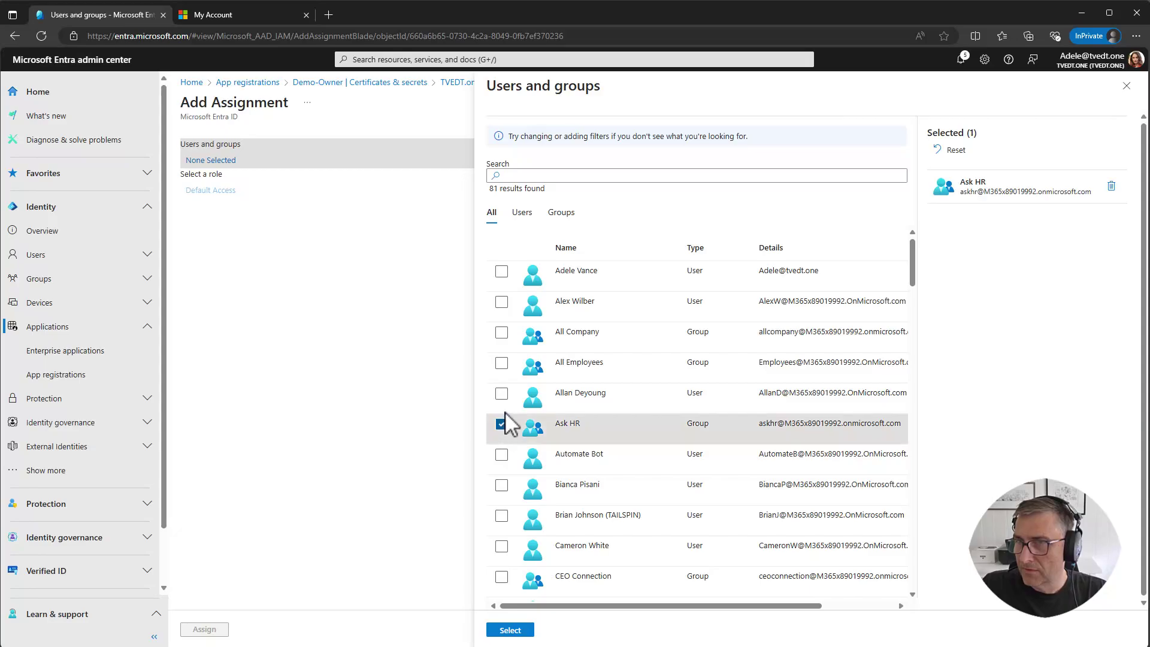
{"action": "left_click", "coordinate": [560, 214]}
{"action": "left_click", "coordinate": [502, 303]}
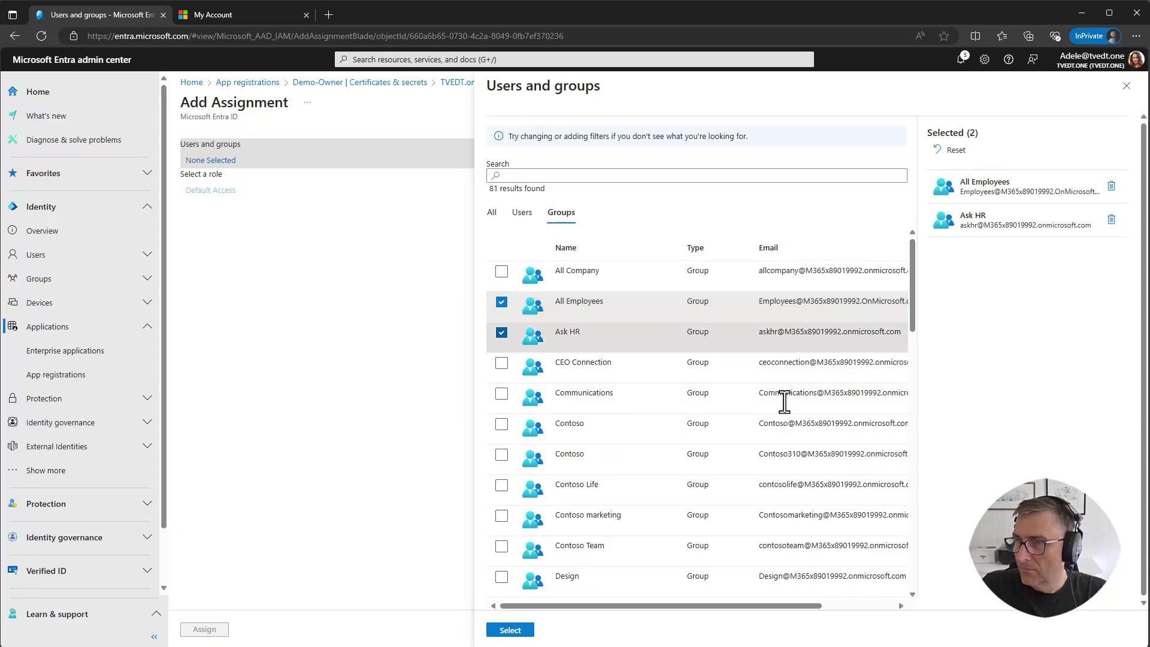
{"action": "left_click", "coordinate": [510, 630]}
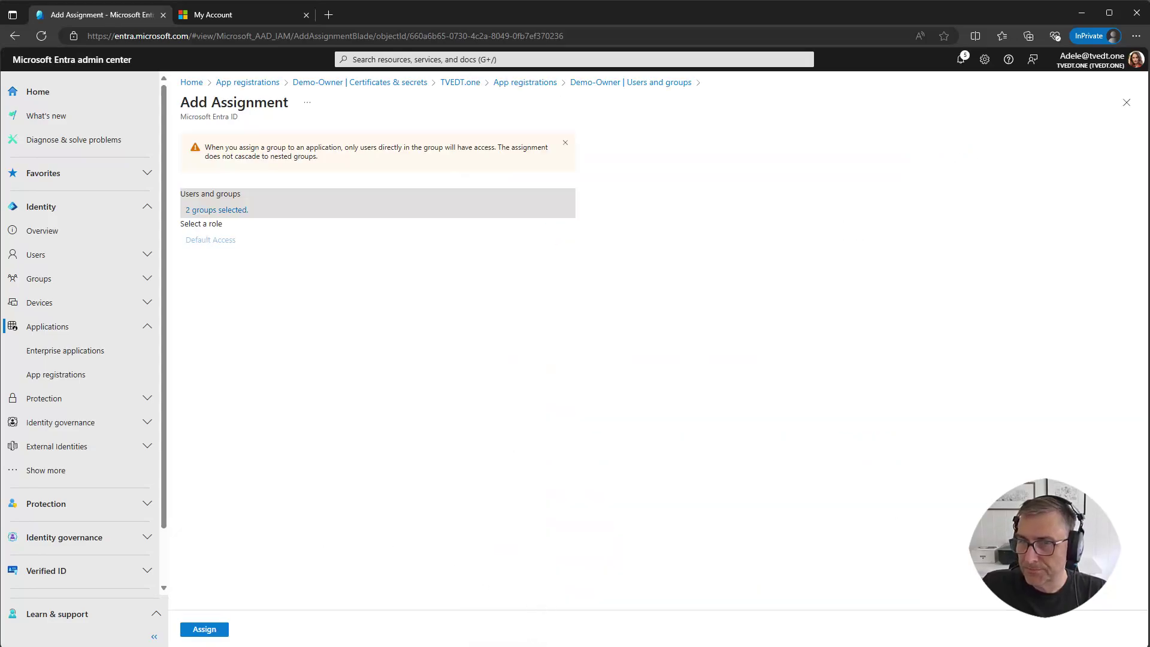
{"action": "left_click", "coordinate": [213, 637]}
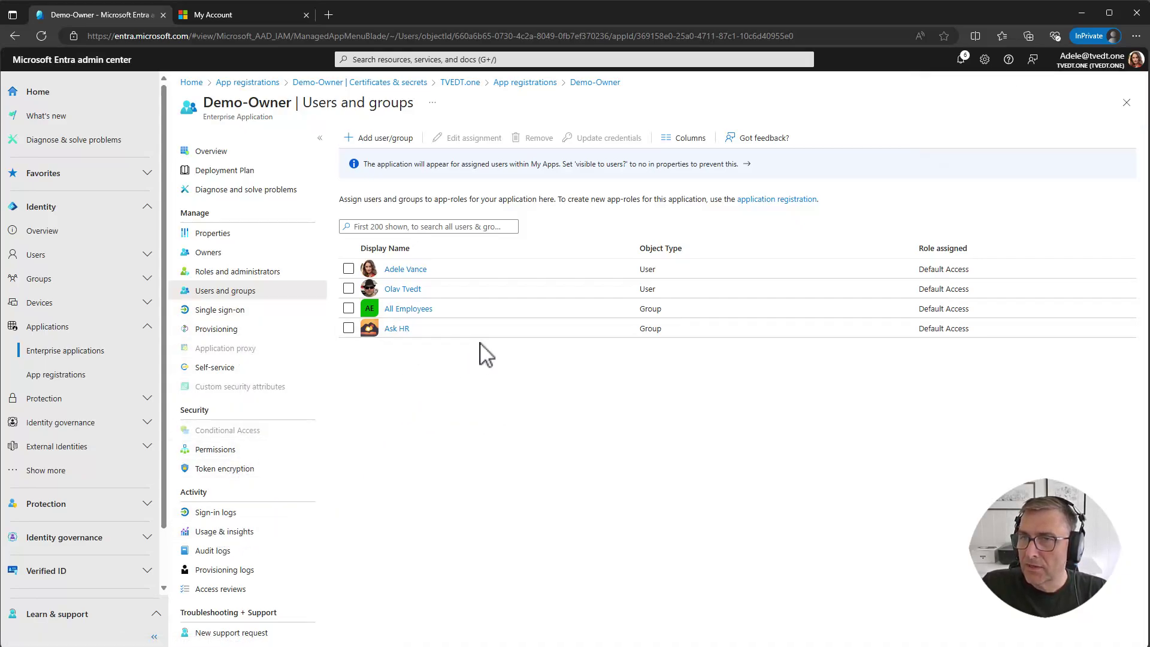
- Toggle Assignment required and Enabled for users to sign-in, then discard and close Properties
{"action": "left_click", "coordinate": [223, 238]}
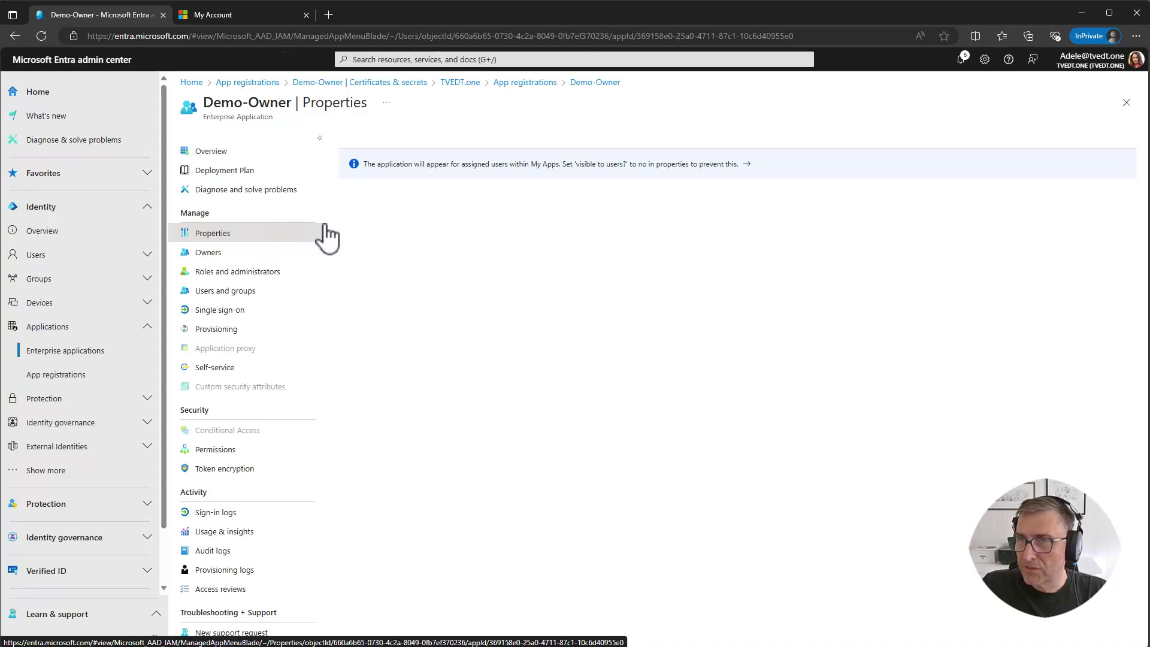
{"action": "left_click", "coordinate": [254, 235]}
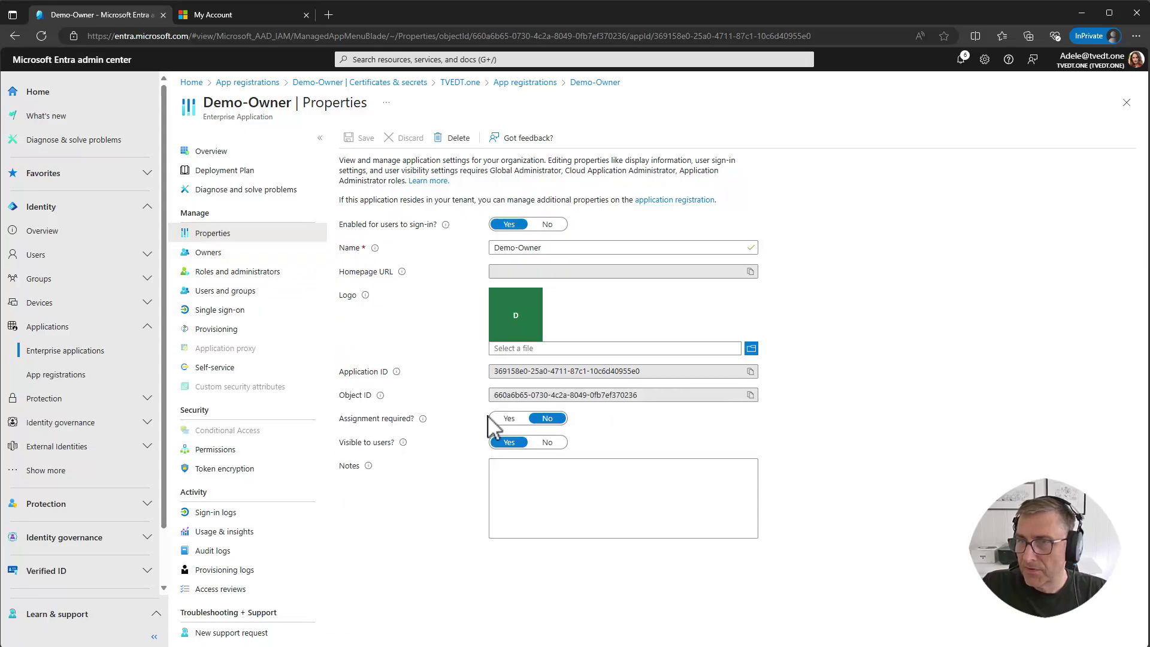
{"action": "left_click", "coordinate": [510, 419]}
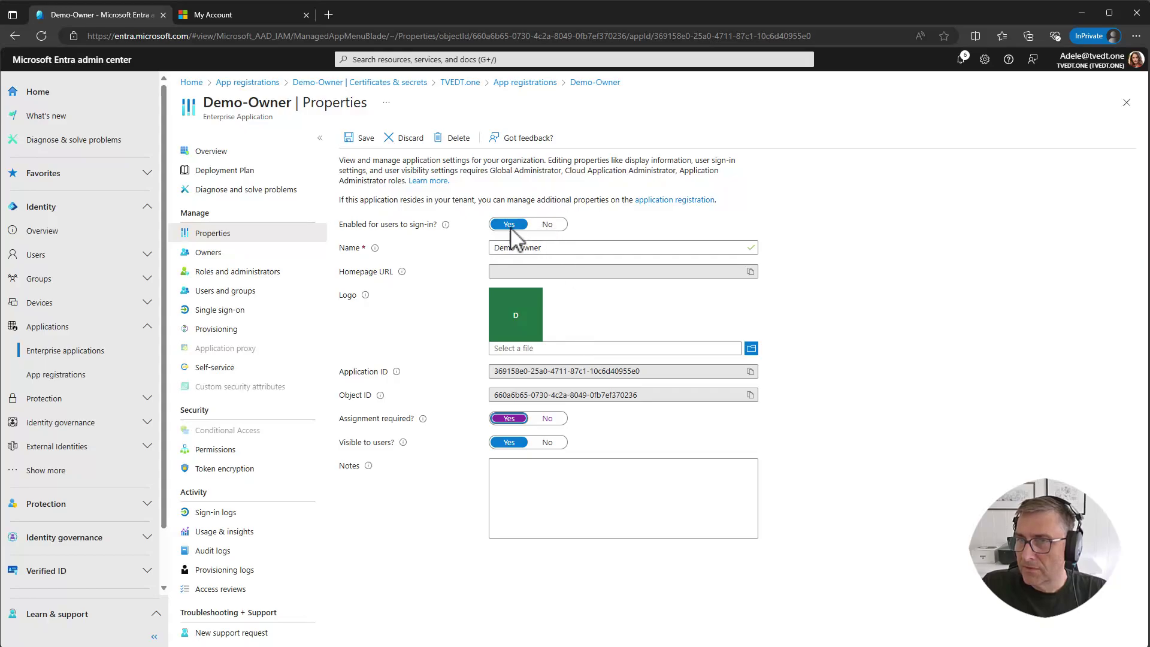
{"action": "left_click", "coordinate": [546, 225]}
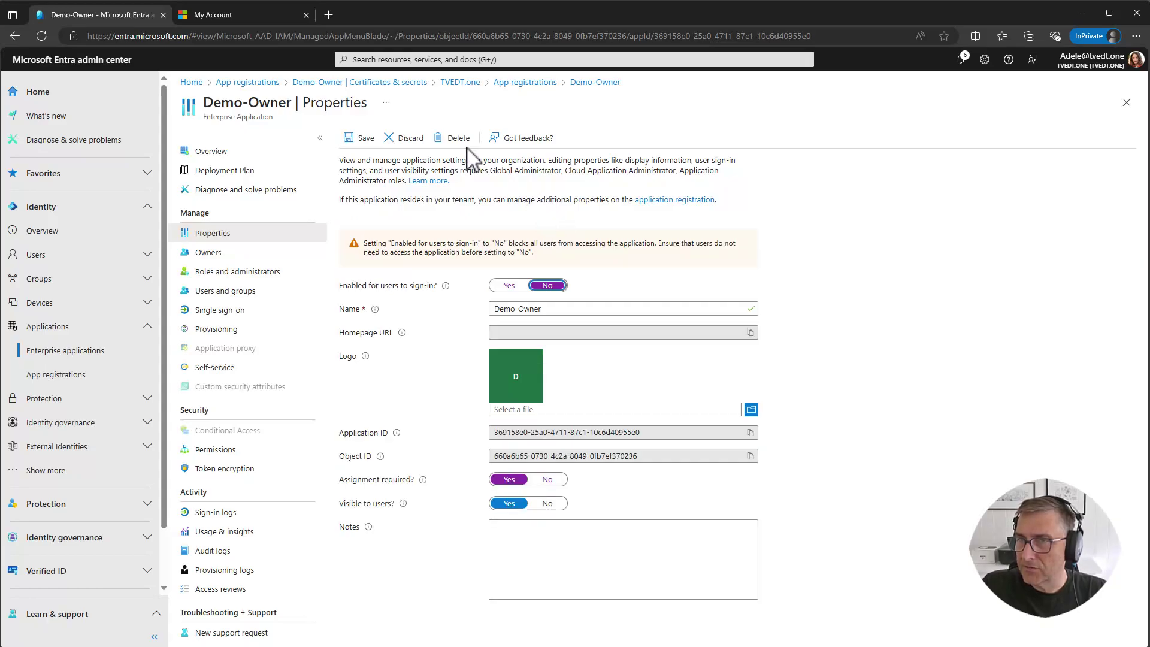
{"action": "left_click", "coordinate": [404, 141]}
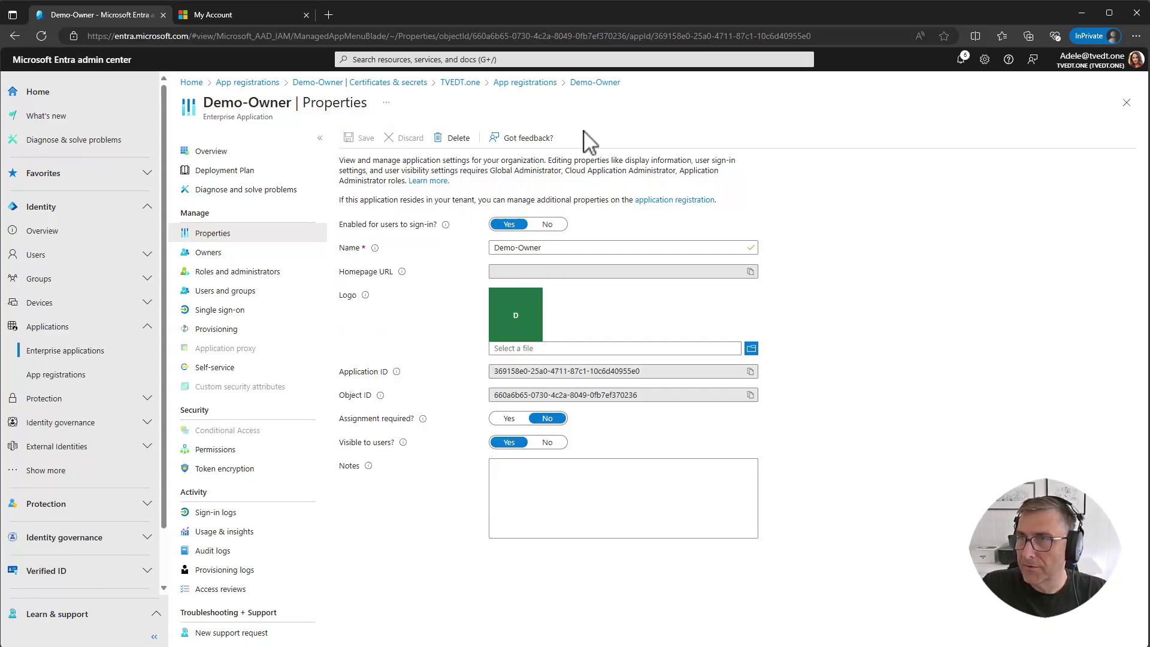
{"action": "left_click", "coordinate": [1127, 103]}
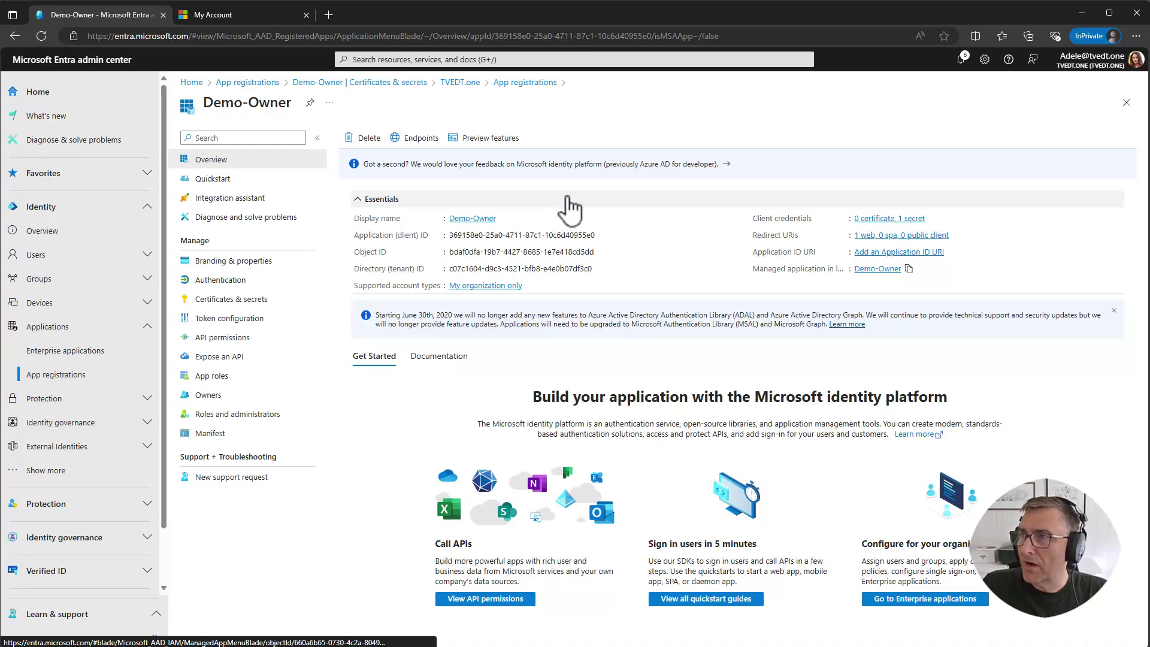
- In the other admin window, review Demo-Pim's owners and its roles and administrators
{"action": "left_click", "coordinate": [1082, 12]}
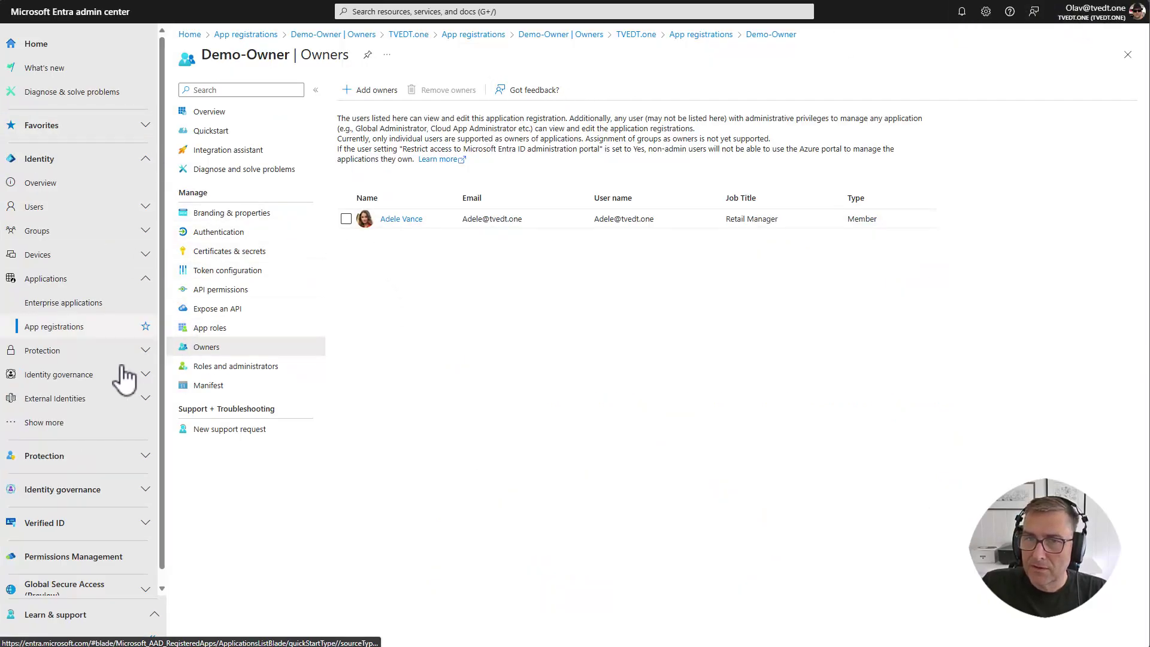
{"action": "left_click", "coordinate": [54, 326]}
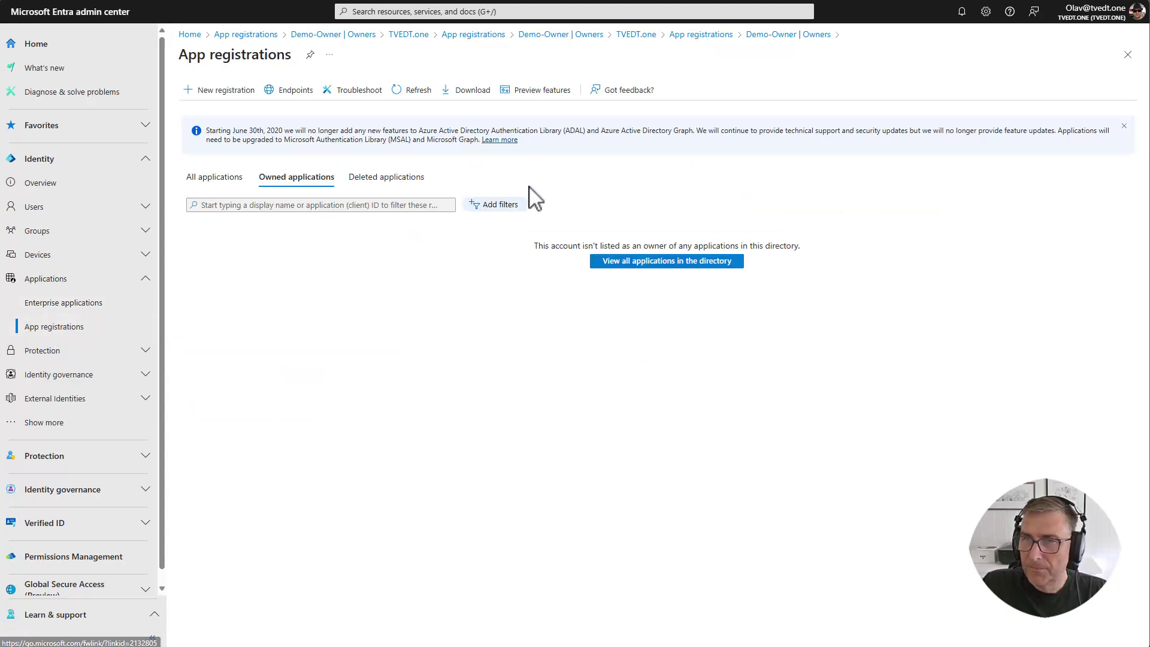
{"action": "left_click", "coordinate": [228, 177]}
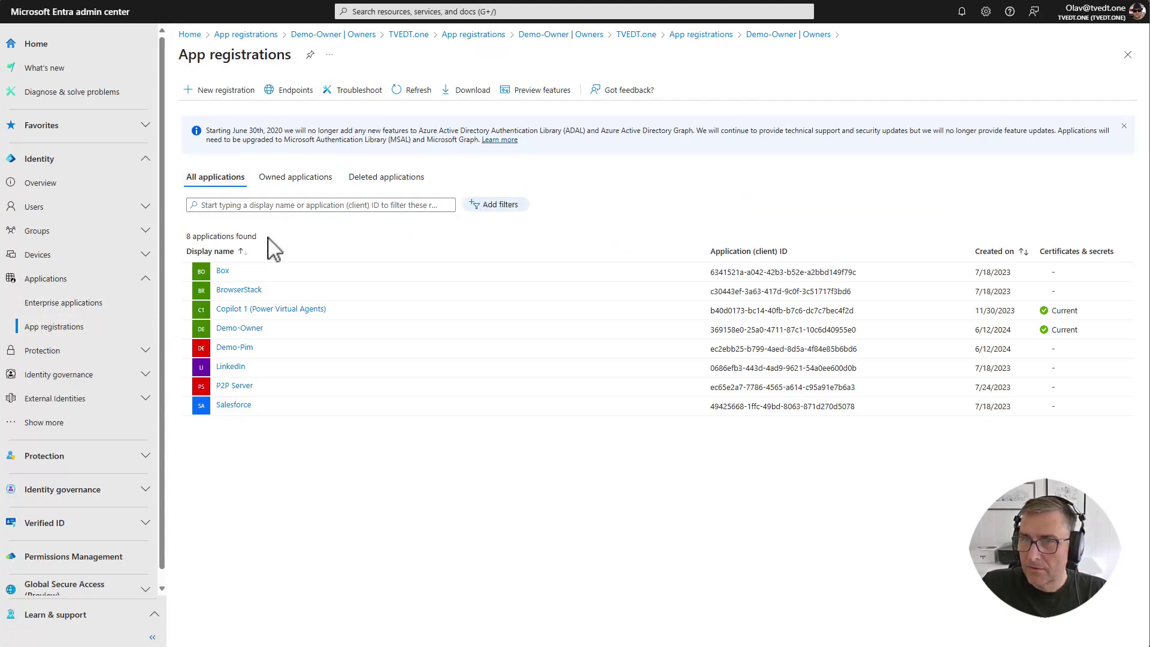
{"action": "left_click", "coordinate": [240, 348]}
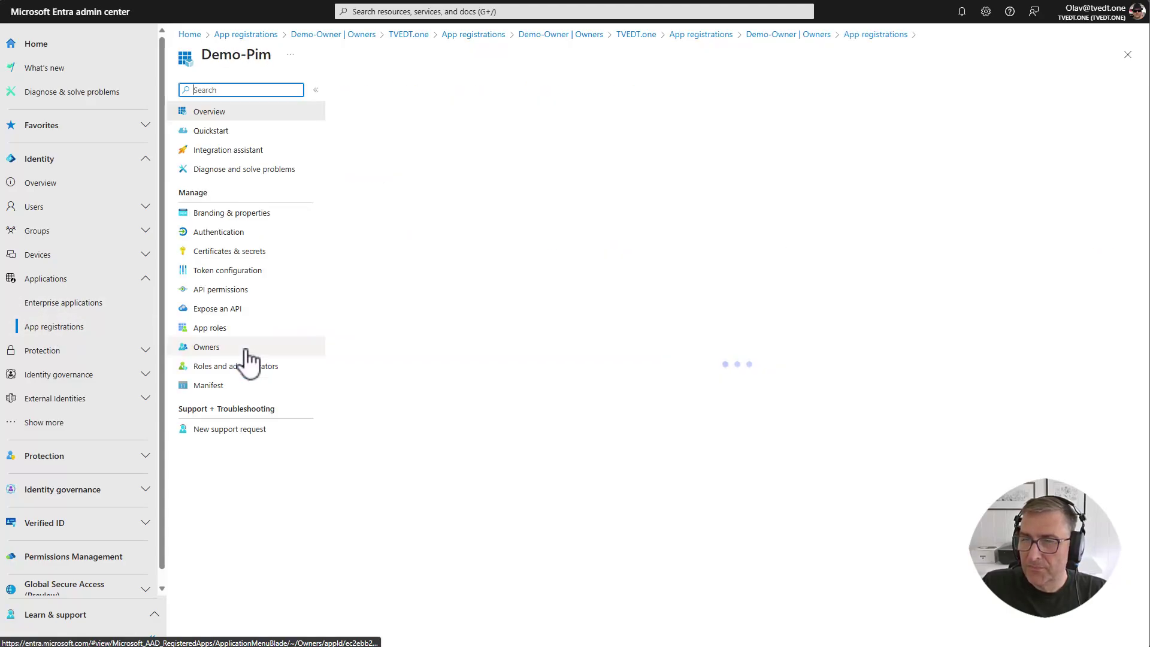
{"action": "left_click", "coordinate": [210, 348]}
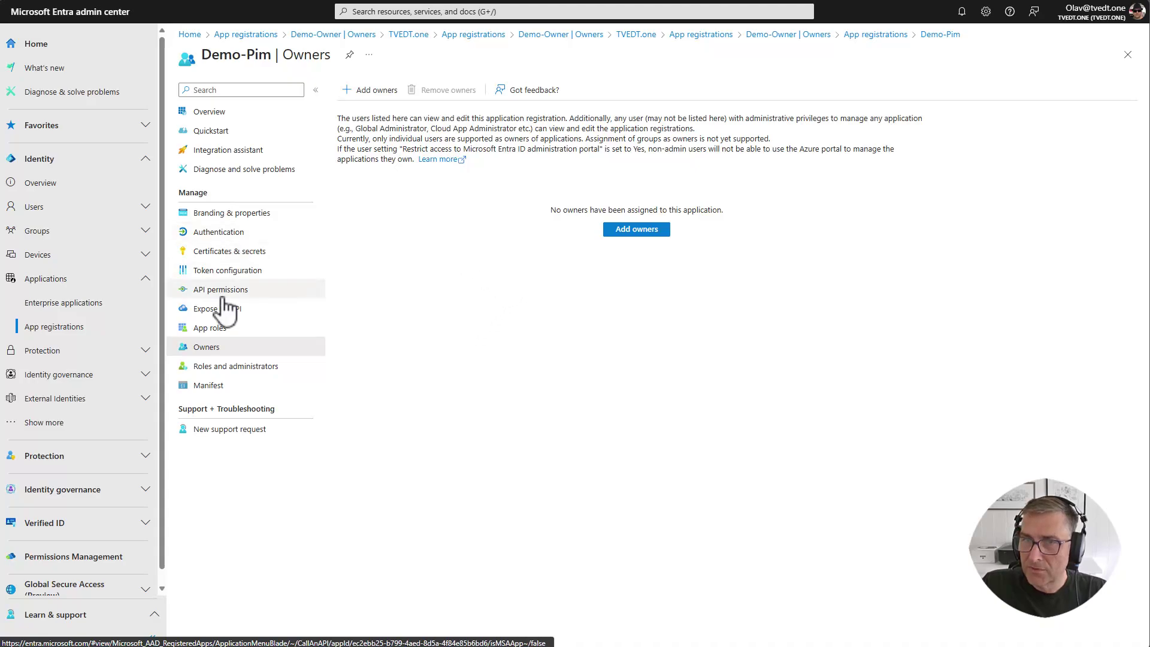
{"action": "left_click", "coordinate": [250, 377]}
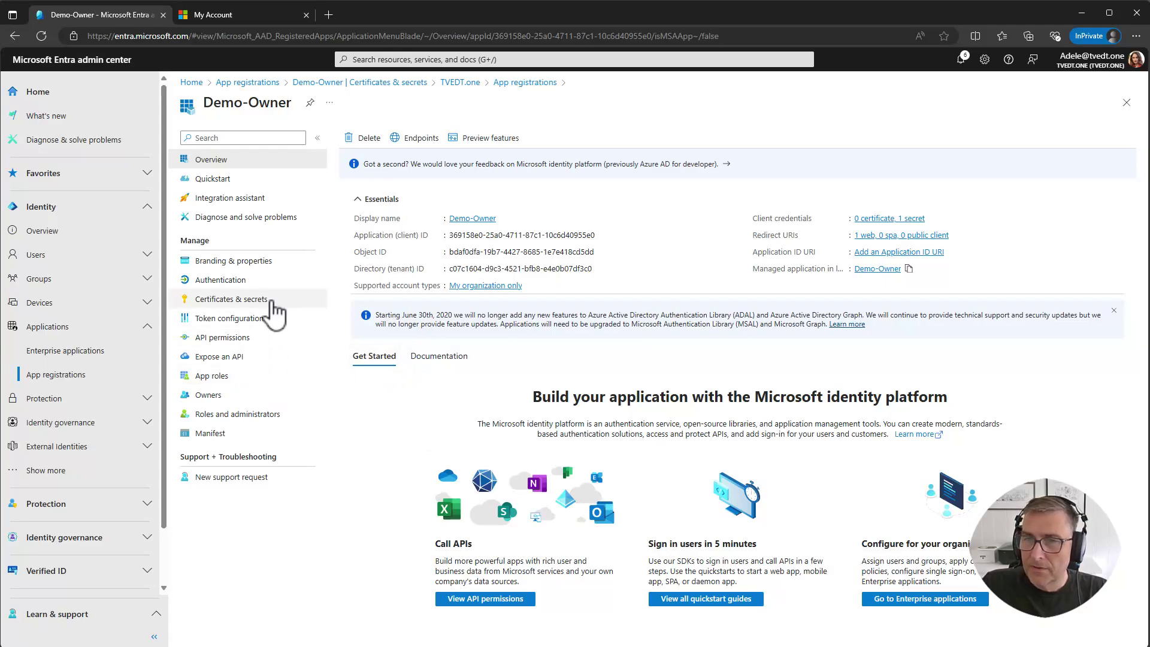
- Reopen Demo-Pim from All applications, check its owners, and view Certificates & secrets
{"action": "left_click", "coordinate": [1117, 104]}
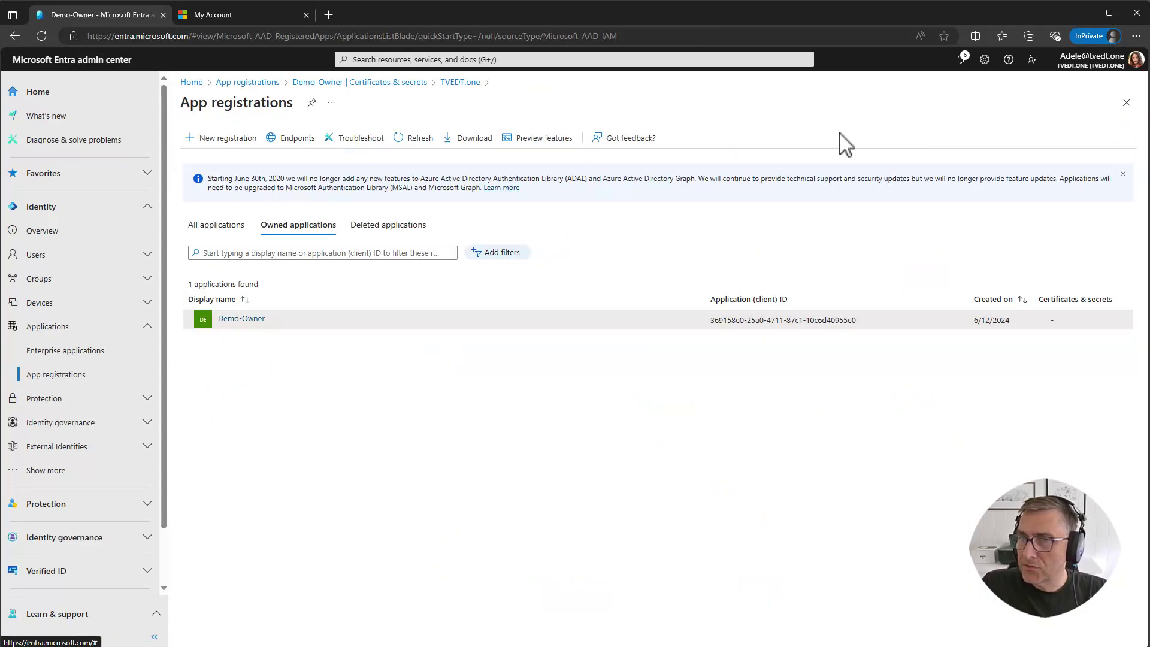
{"action": "left_click", "coordinate": [214, 227]}
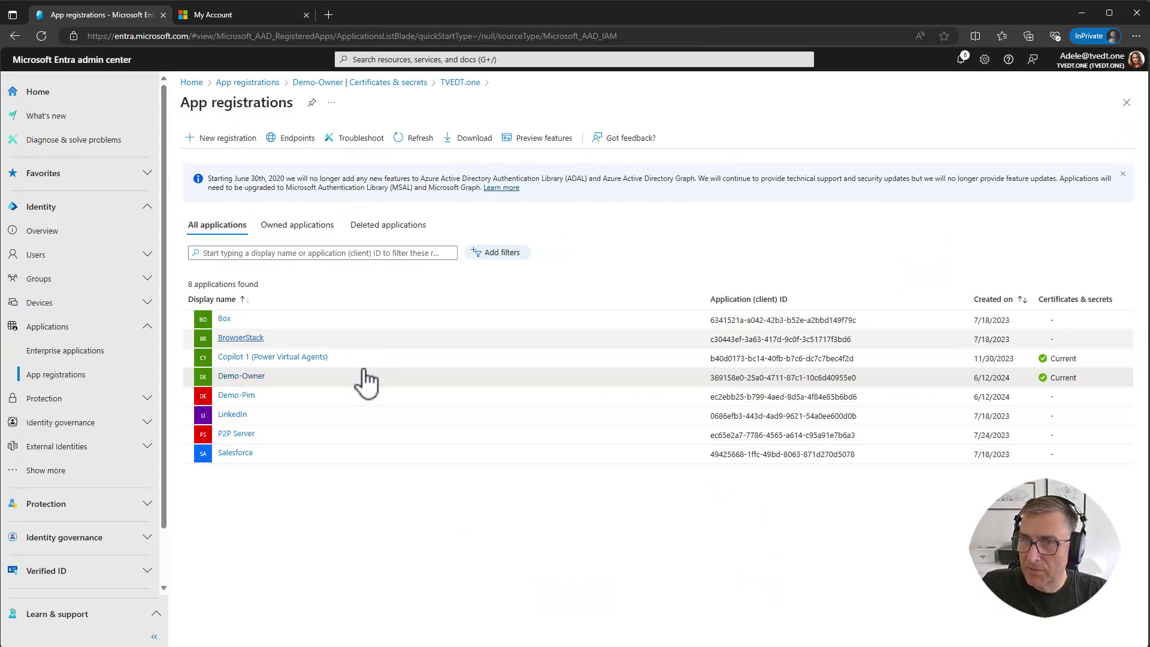
{"action": "left_click", "coordinate": [237, 397]}
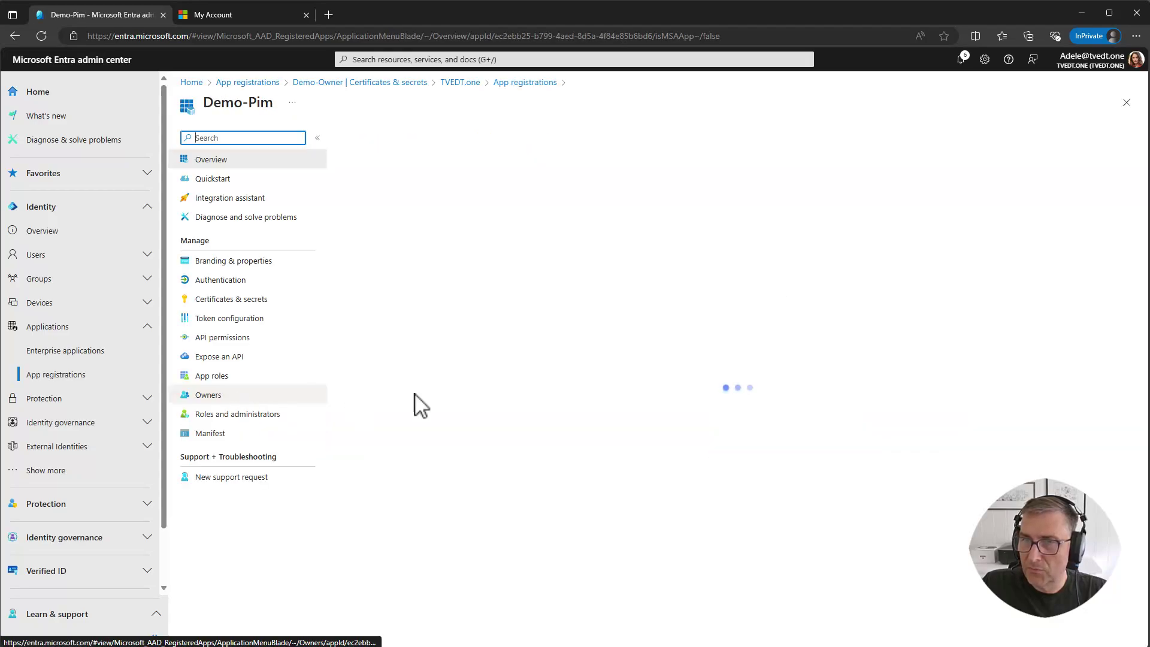
{"action": "left_click", "coordinate": [207, 398]}
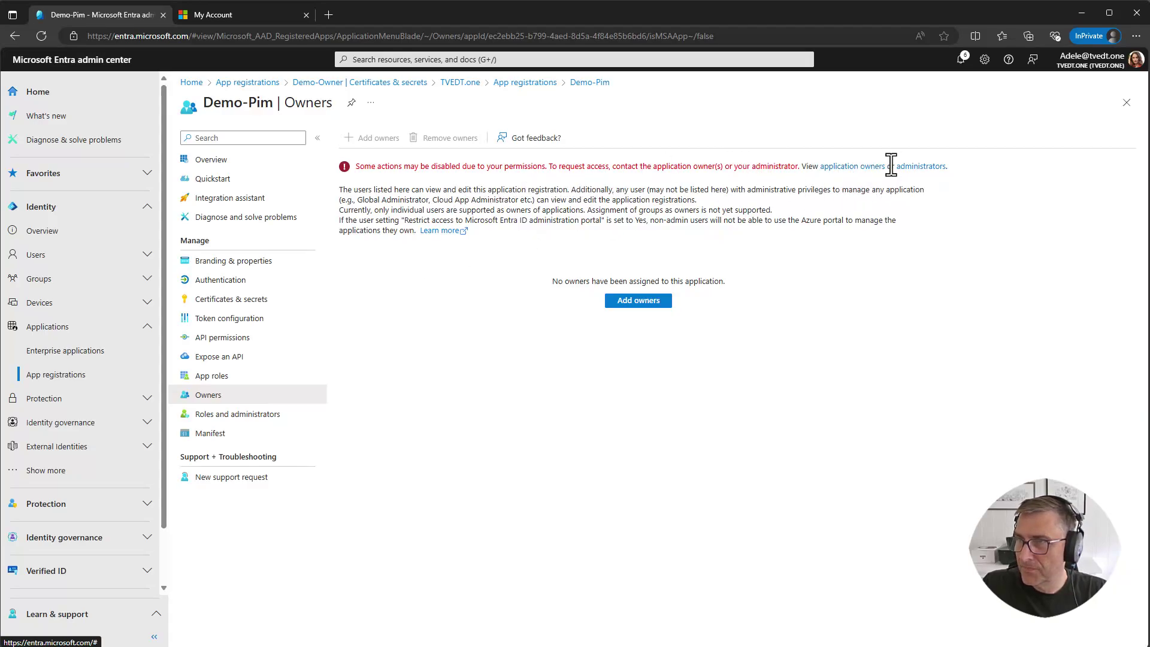
{"action": "left_click", "coordinate": [230, 299]}
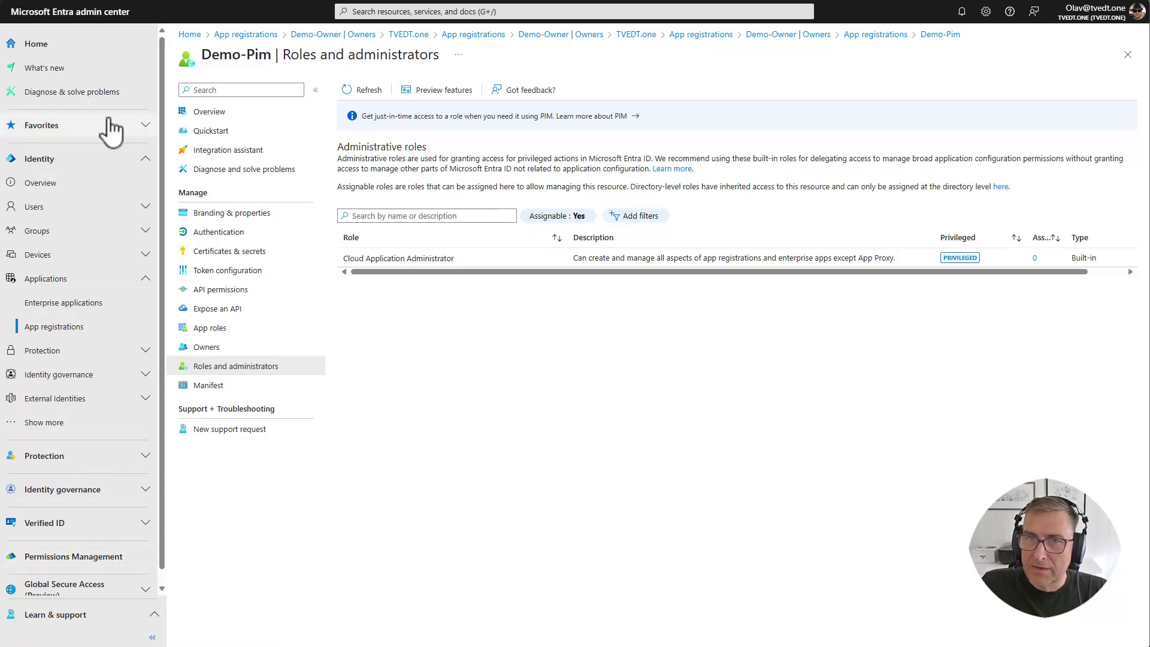
- Find Cloud Application Administrator among PIM's Microsoft Entra roles by searching 'cloud'
{"action": "left_click", "coordinate": [126, 498]}
{"action": "left_click", "coordinate": [82, 539]}
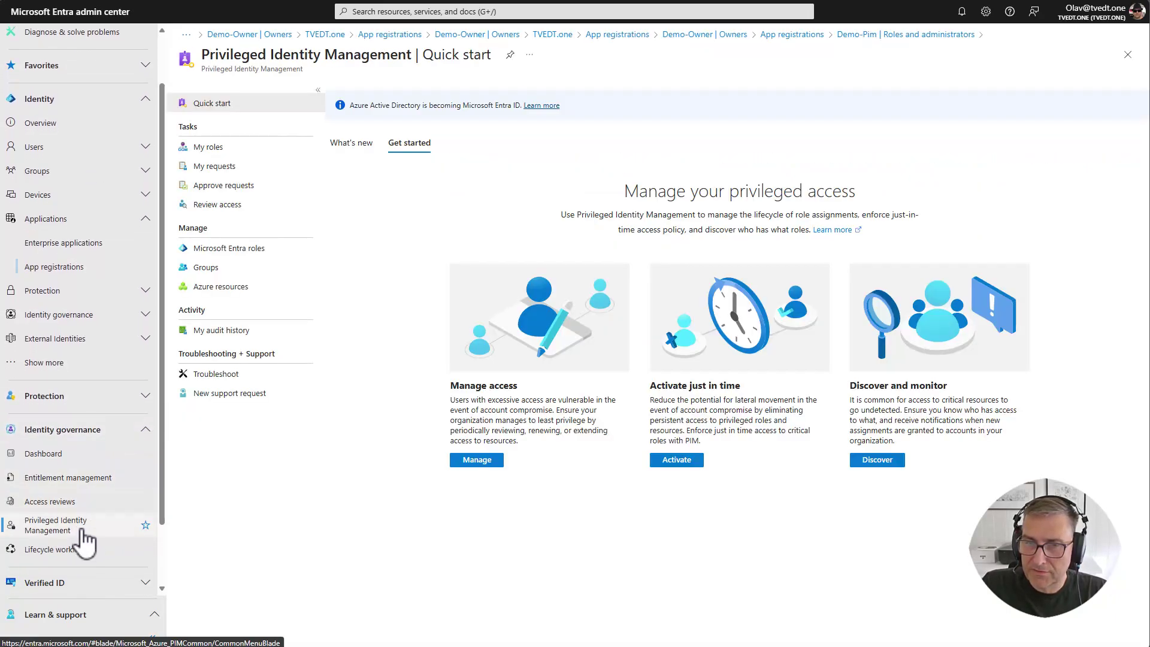
{"action": "left_click", "coordinate": [229, 250]}
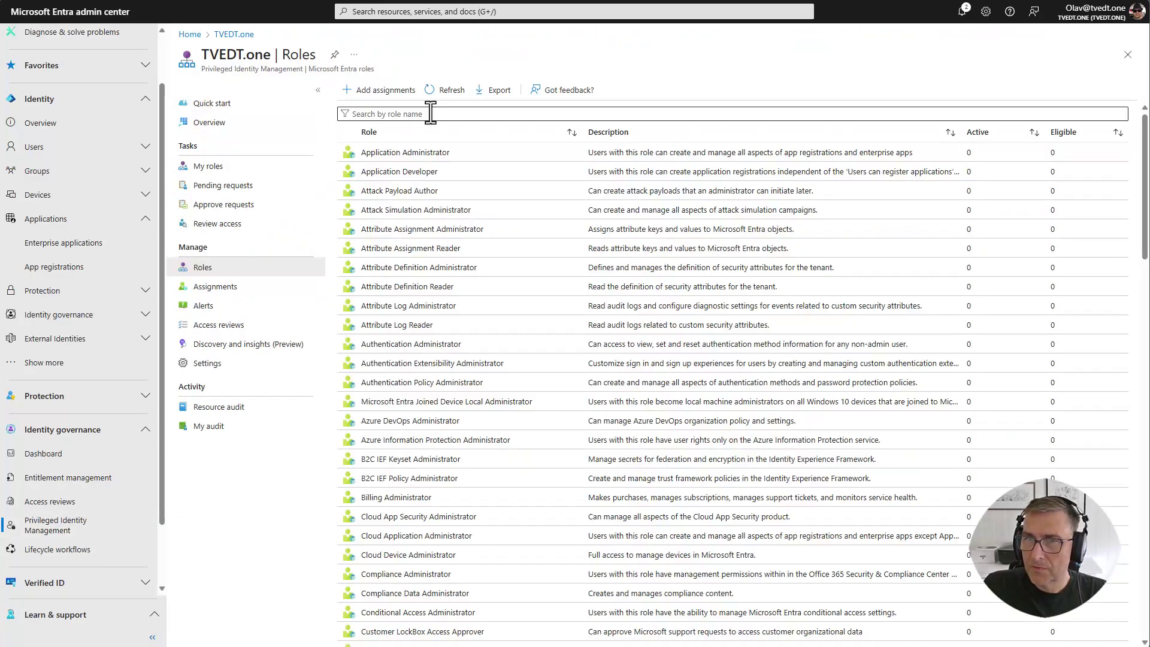
{"action": "left_click", "coordinate": [431, 112]}
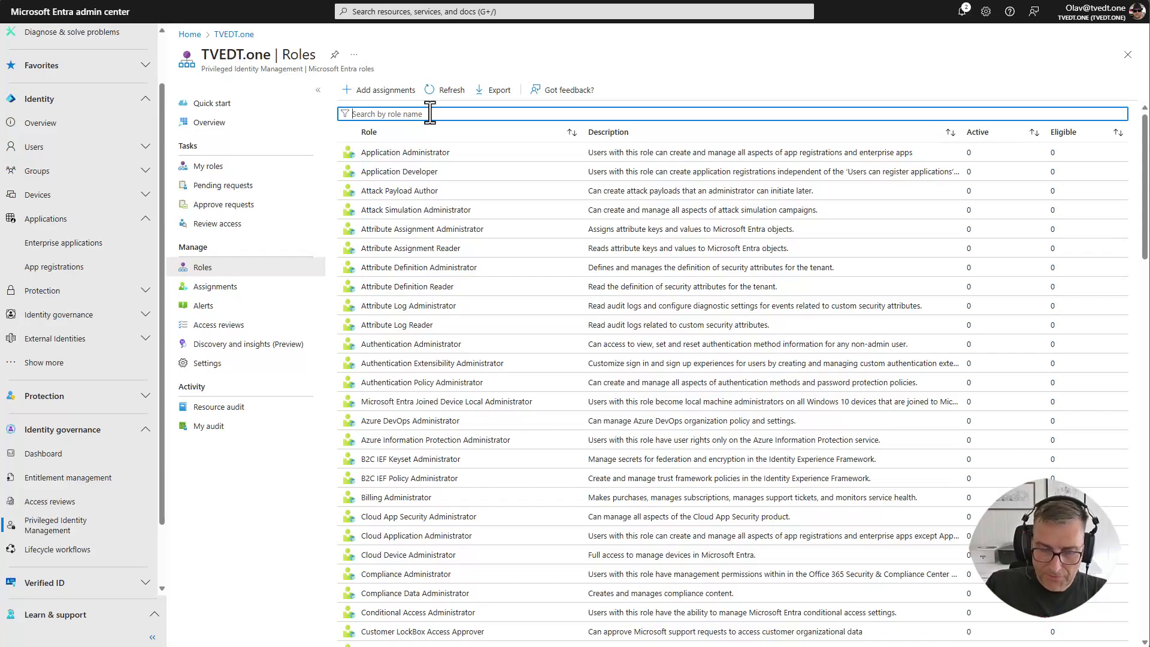
{"action": "type", "text": "cloud"}
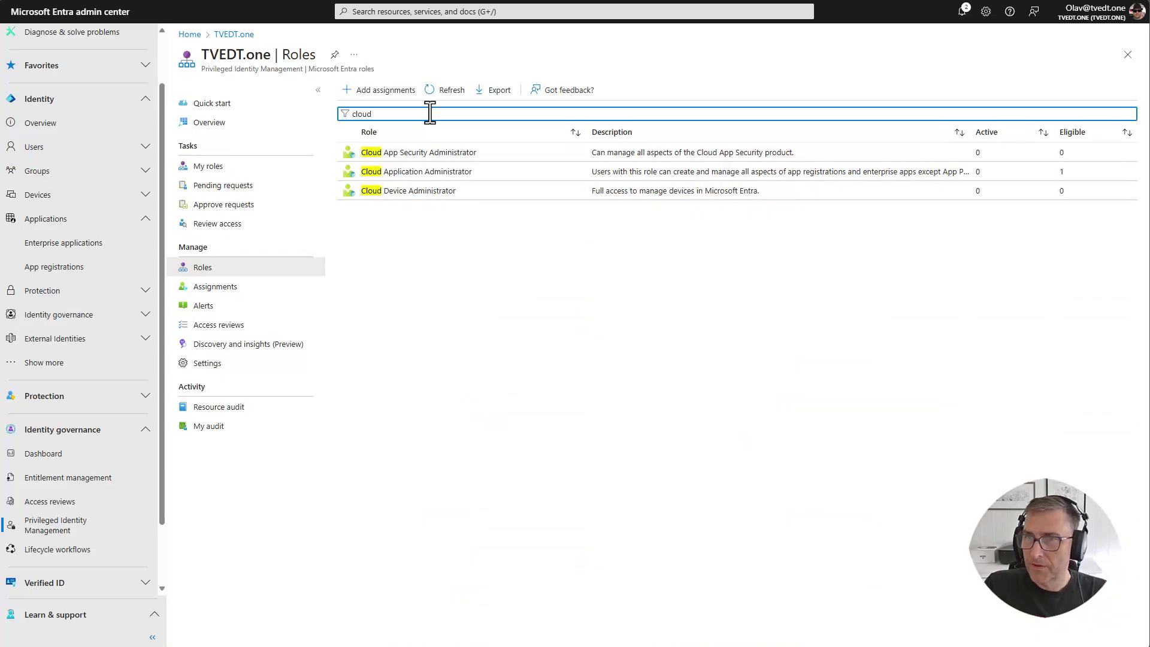
{"action": "left_click", "coordinate": [390, 172]}
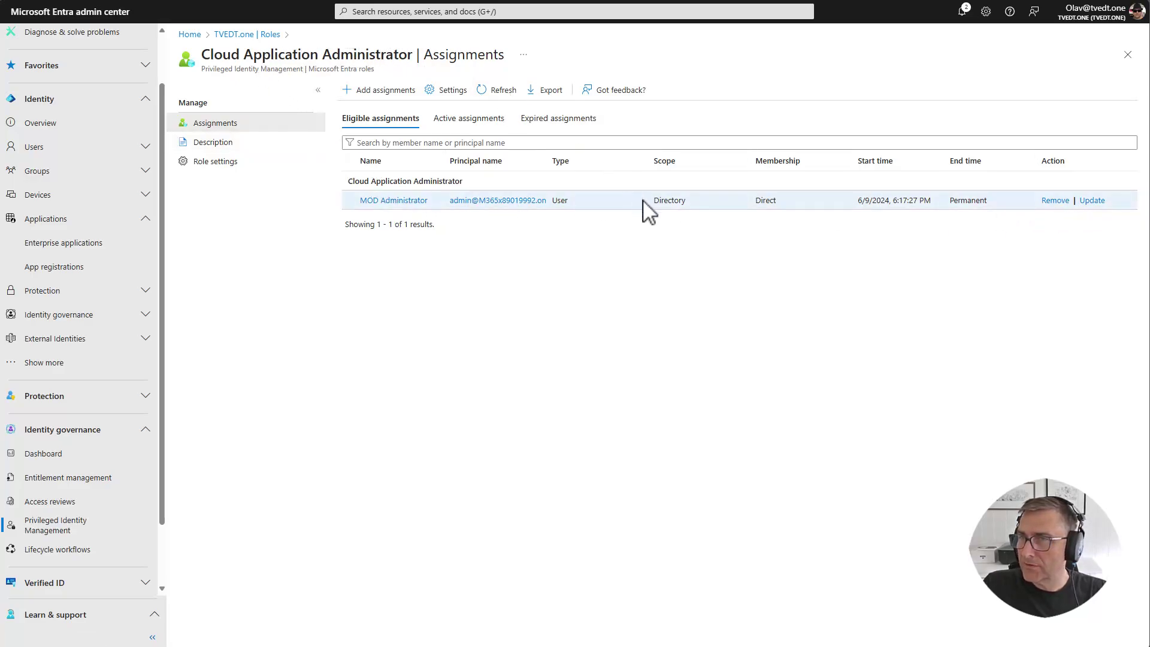
- Inspect the existing eligible assignment's Directory scope
{"action": "left_click_drag", "start_coordinate": [652, 202], "coordinate": [711, 192]}
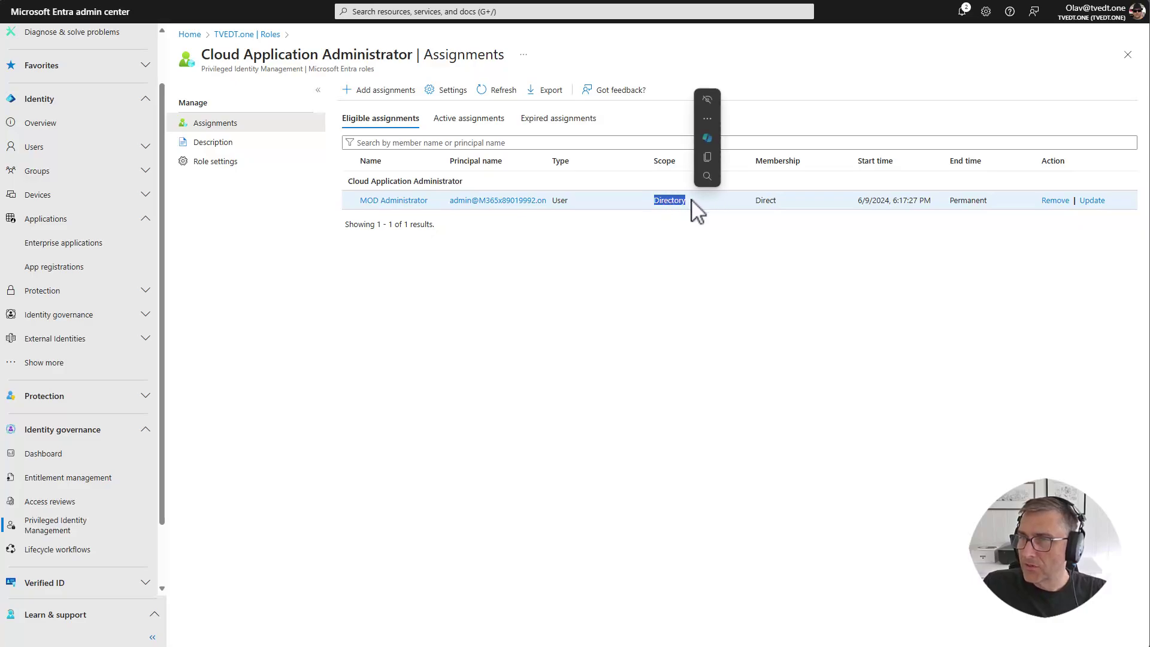
{"action": "left_click", "coordinate": [696, 211]}
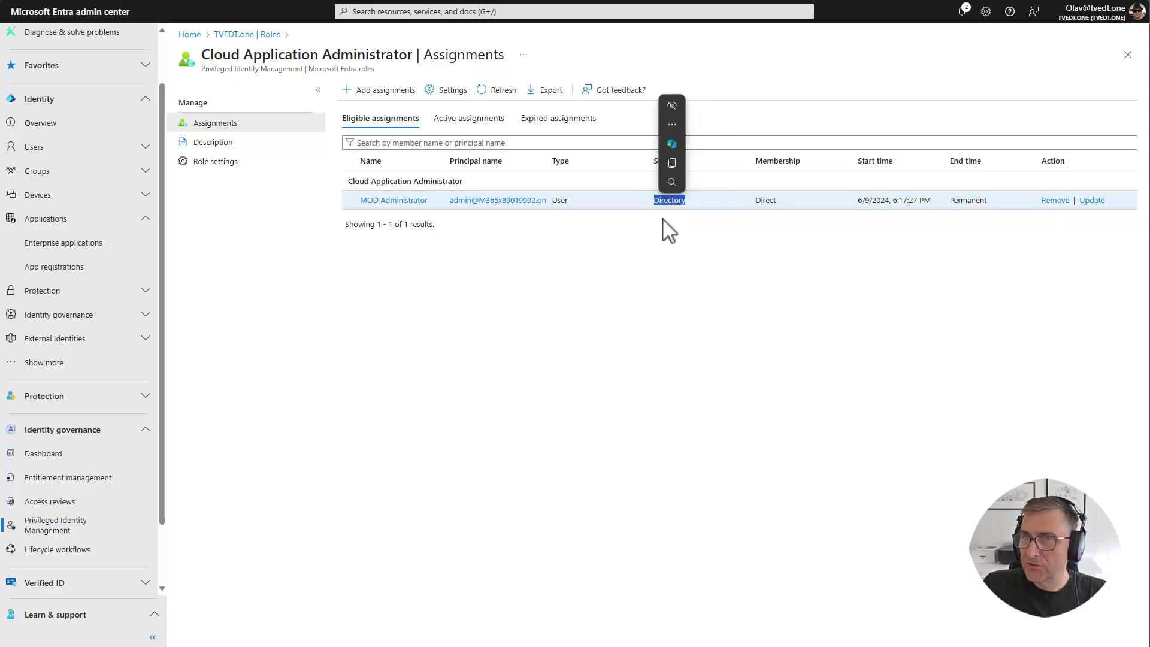
{"action": "left_click", "coordinate": [663, 256]}
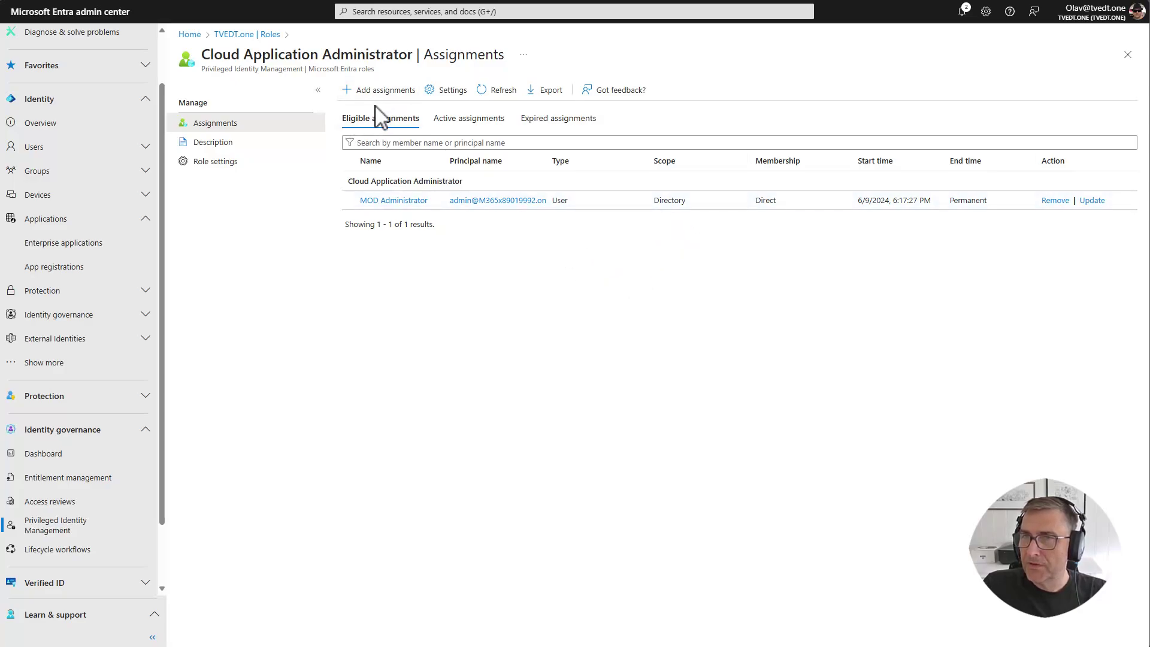
- Start a Cloud Application Administrator assignment scoped to the Demo-Pim application
{"action": "left_click", "coordinate": [363, 93]}
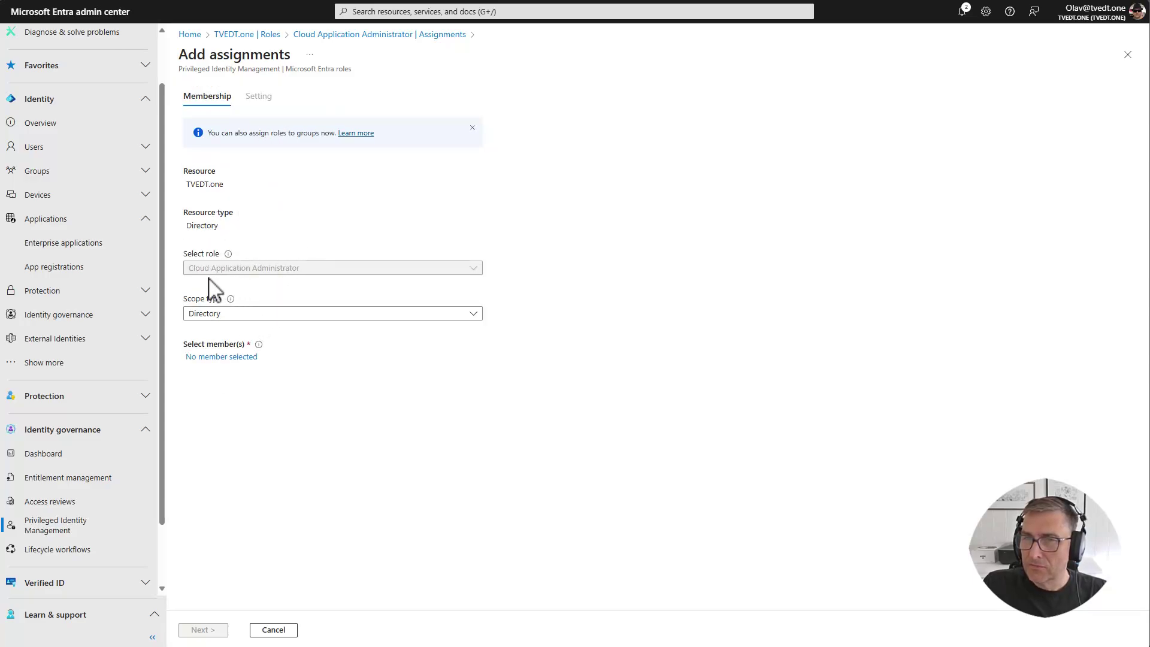
{"action": "left_click_drag", "start_coordinate": [193, 269], "coordinate": [297, 270]}
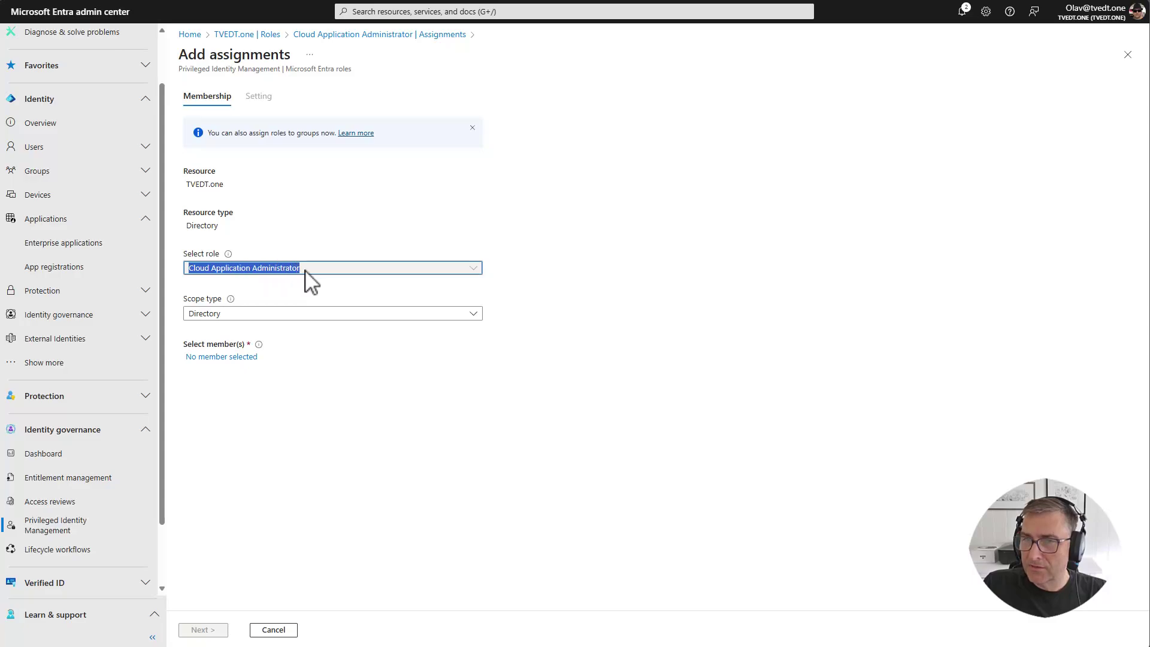
{"action": "left_click", "coordinate": [190, 315]}
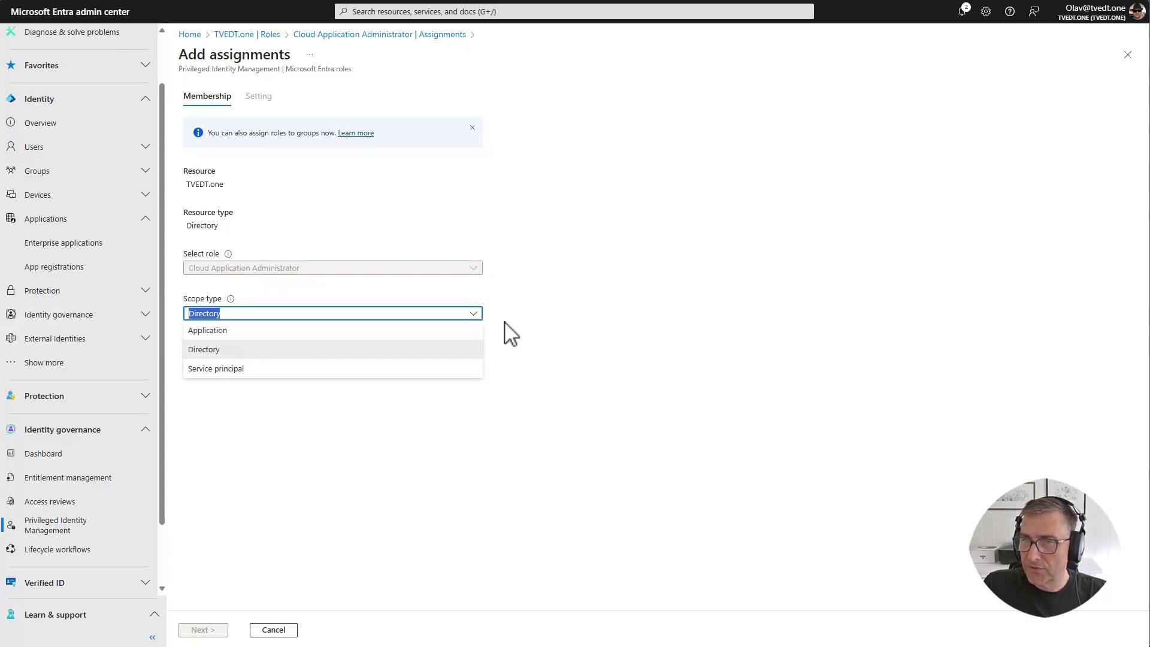
{"action": "left_click", "coordinate": [290, 331]}
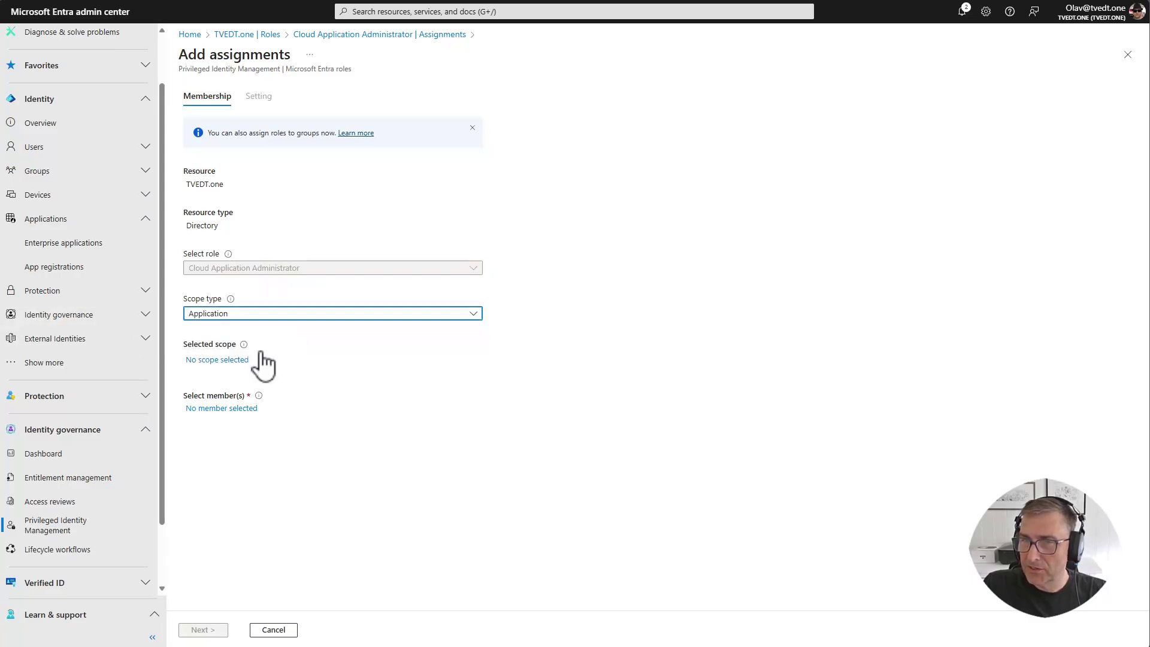
{"action": "left_click", "coordinate": [215, 360]}
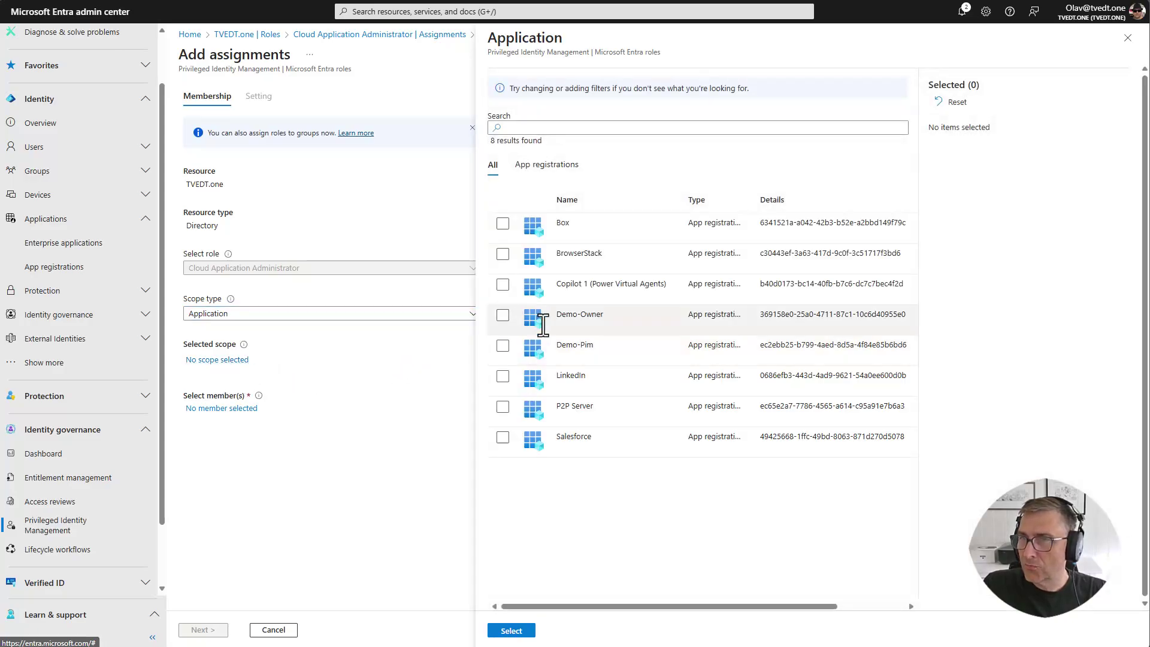
{"action": "left_click", "coordinate": [503, 345]}
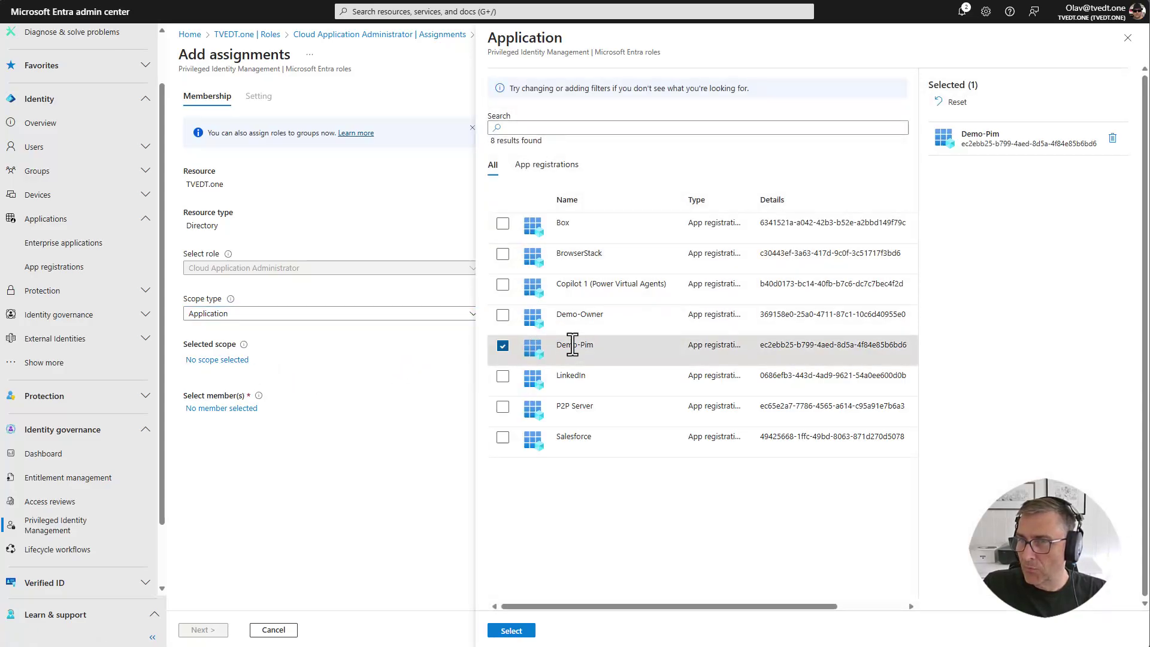
{"action": "left_click", "coordinate": [528, 630]}
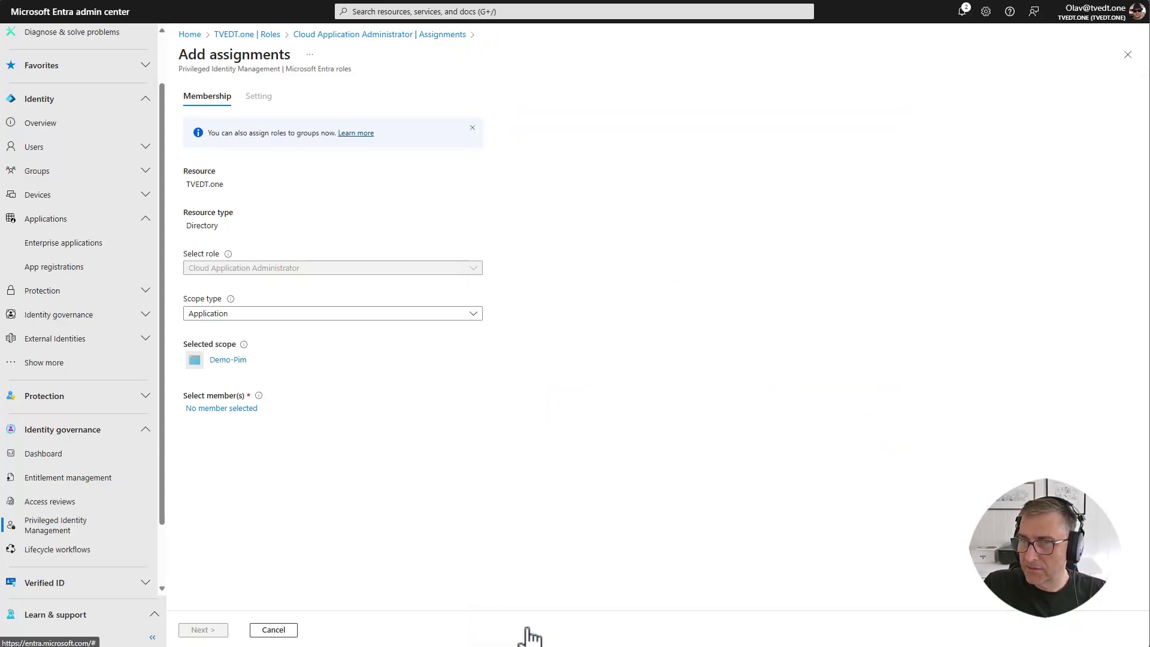
- Select the user to receive the role and continue to settings
{"action": "left_click", "coordinate": [219, 408]}
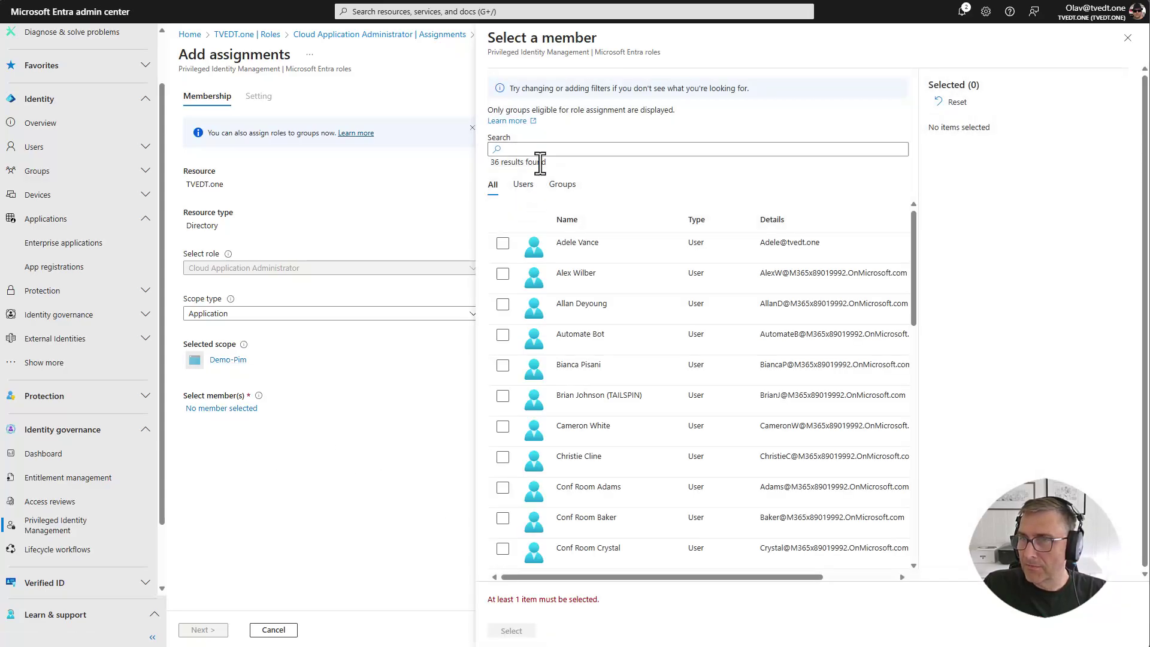
{"action": "left_click", "coordinate": [569, 242]}
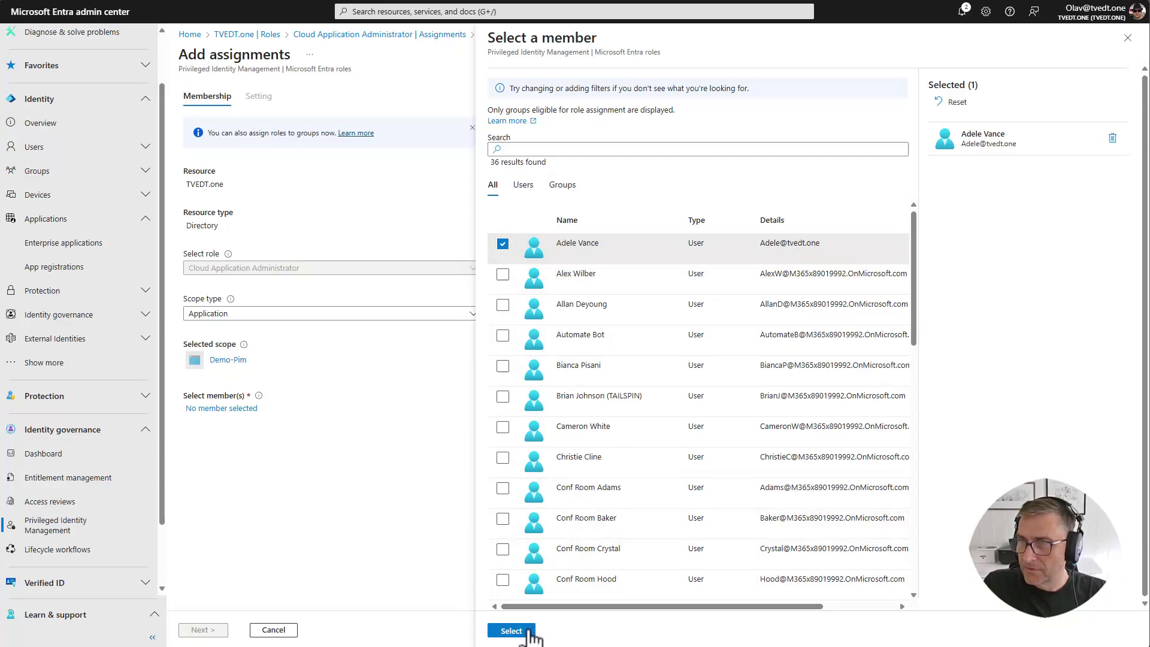
{"action": "left_click", "coordinate": [511, 631]}
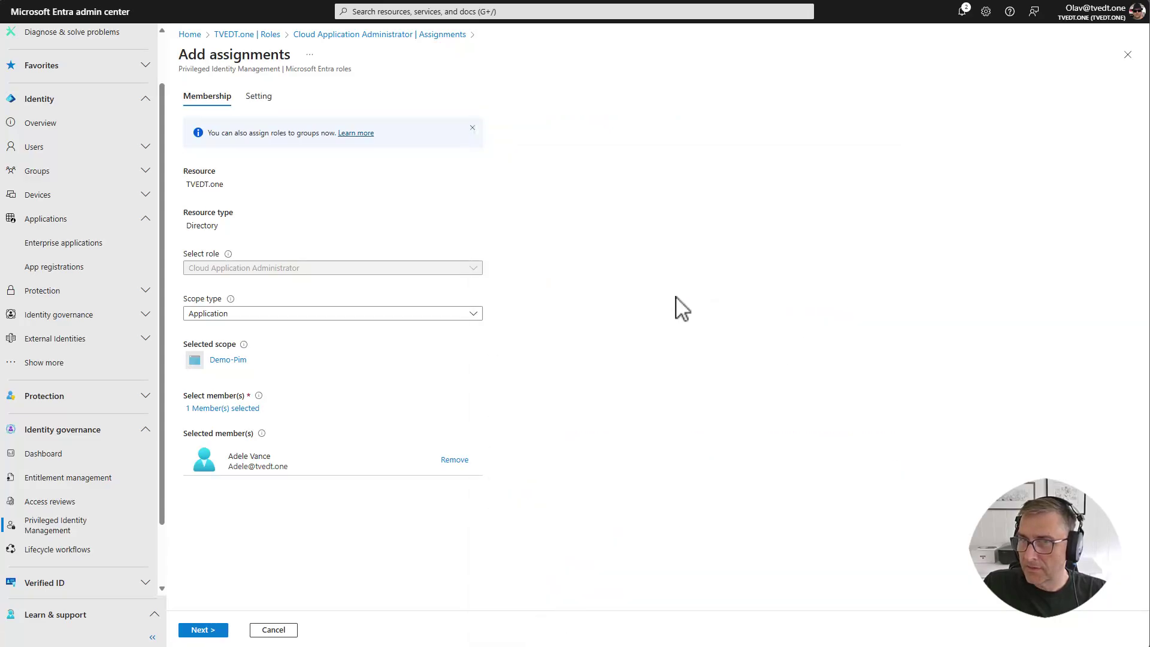
{"action": "left_click", "coordinate": [195, 633]}
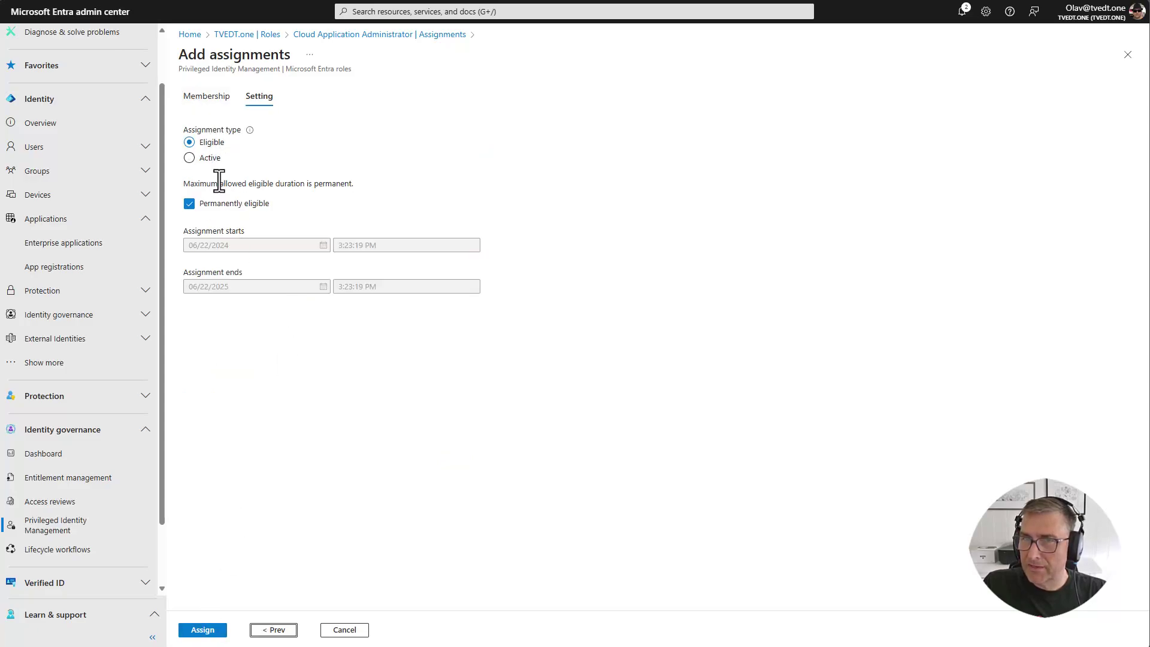
- Uncheck Permanently eligible, set the end date to 06/30/2024, and assign
{"action": "left_click", "coordinate": [190, 202]}
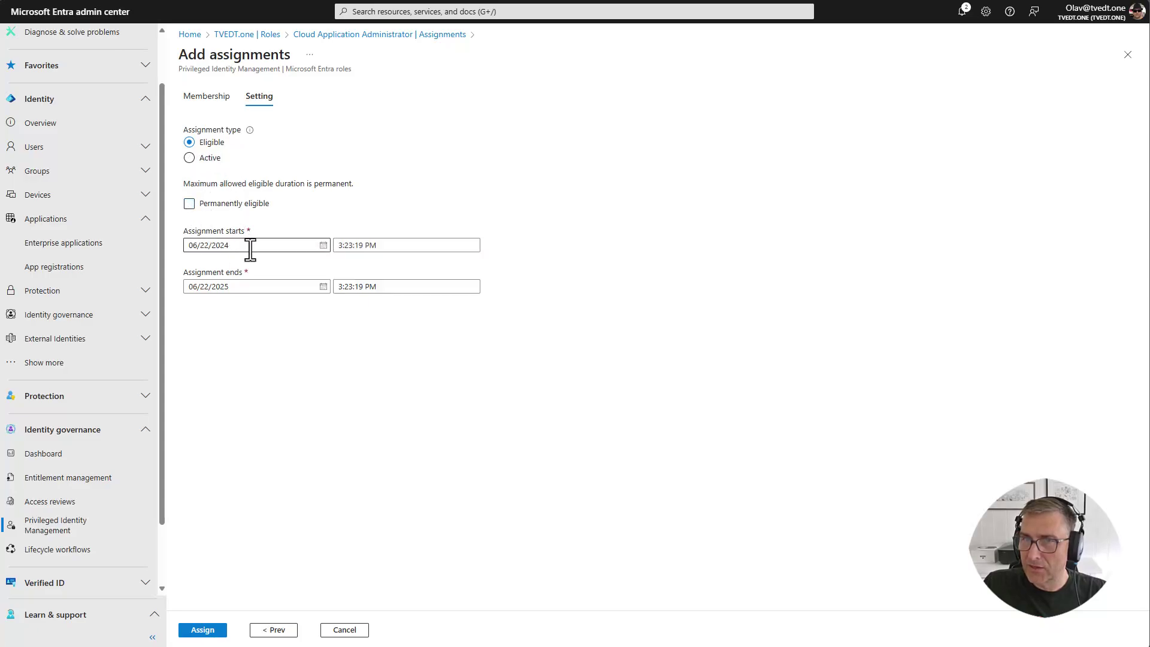
{"action": "left_click", "coordinate": [324, 287]}
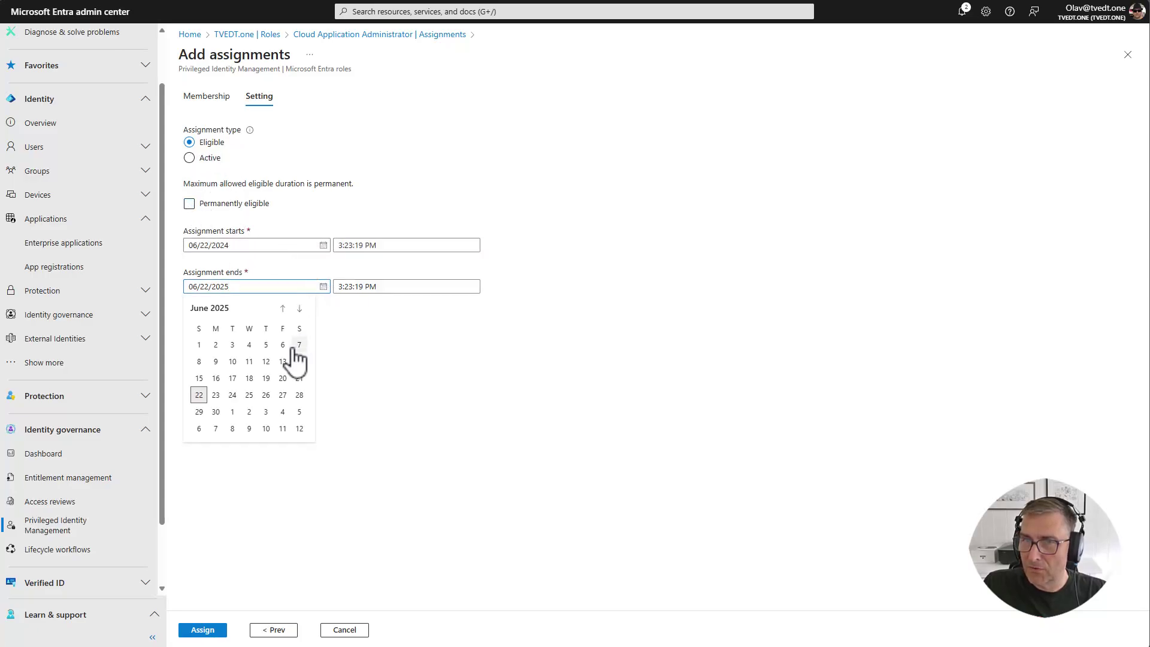
{"action": "left_click", "coordinate": [283, 308]}
{"action": "left_click", "coordinate": [283, 308]}
{"action": "left_click", "coordinate": [282, 308]}
{"action": "left_click", "coordinate": [283, 308]}
{"action": "left_click", "coordinate": [283, 309]}
{"action": "left_click", "coordinate": [283, 308]}
{"action": "left_click", "coordinate": [283, 309]}
{"action": "left_click", "coordinate": [282, 308]}
{"action": "left_click", "coordinate": [282, 308]}
{"action": "left_click", "coordinate": [283, 309]}
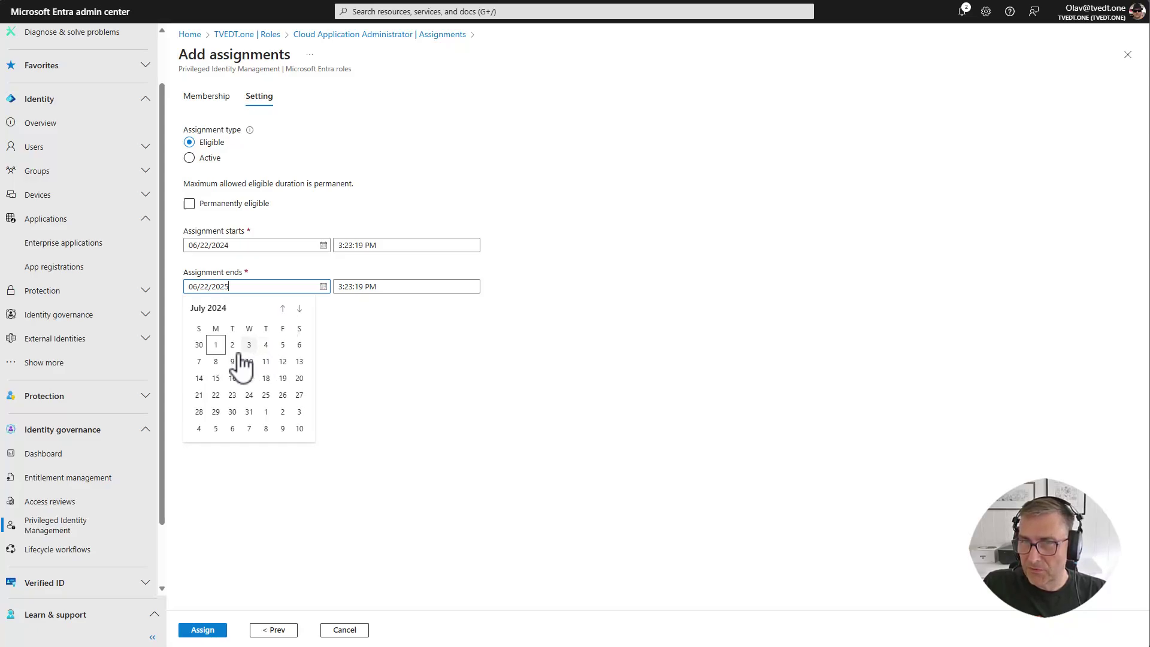
{"action": "left_click", "coordinate": [283, 308]}
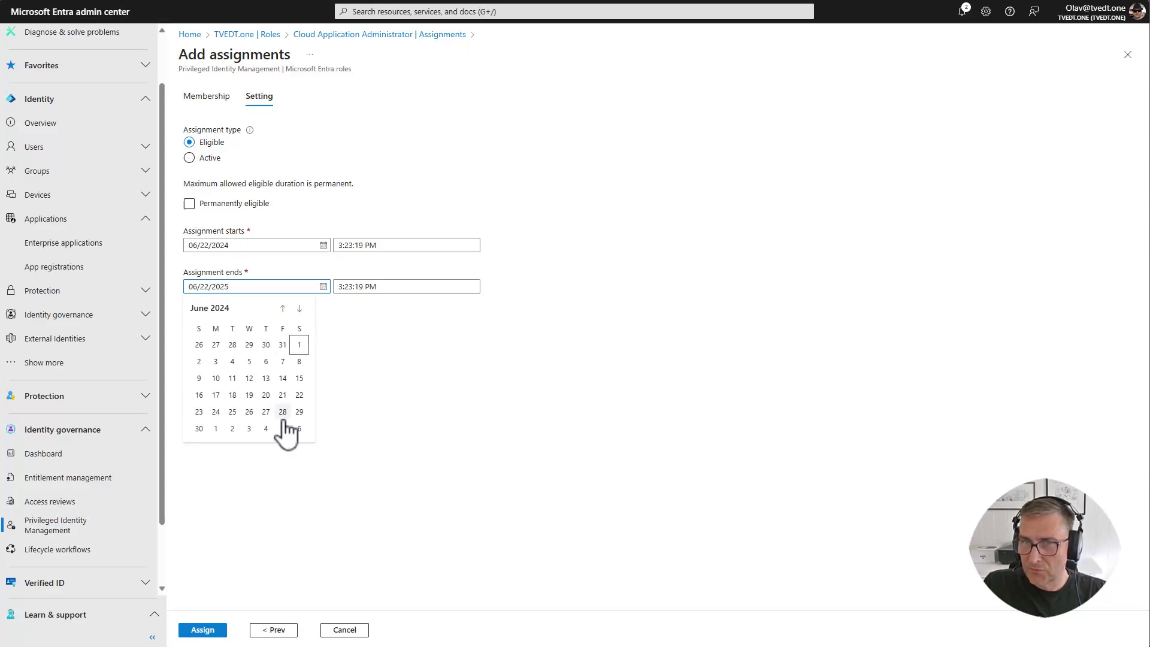
{"action": "left_click", "coordinate": [200, 429]}
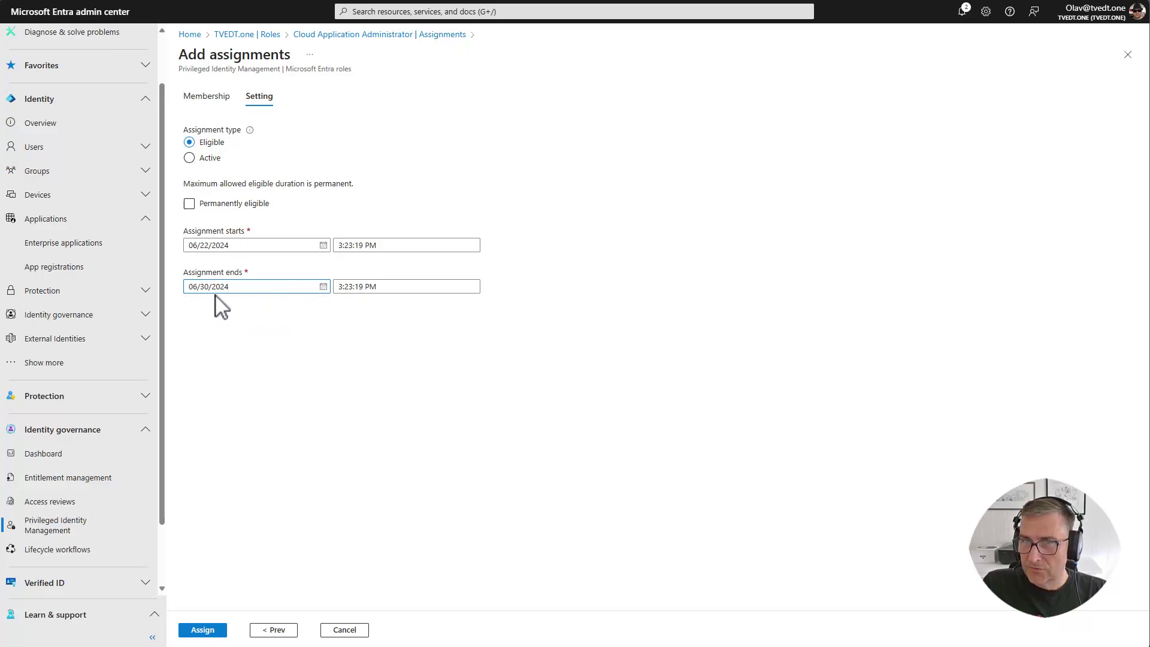
{"action": "left_click", "coordinate": [210, 630]}
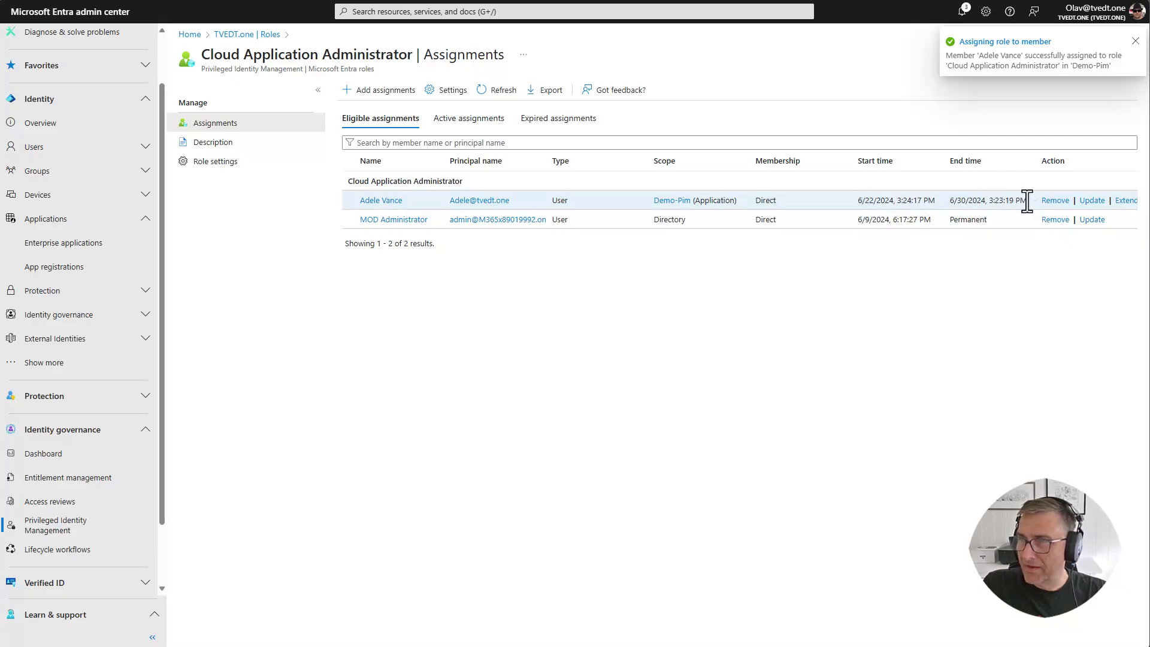
- Check the new row's 6/30 end date and Demo-Pim scope, then switch to the private window
{"action": "left_click_drag", "start_coordinate": [1027, 201], "coordinate": [859, 212]}
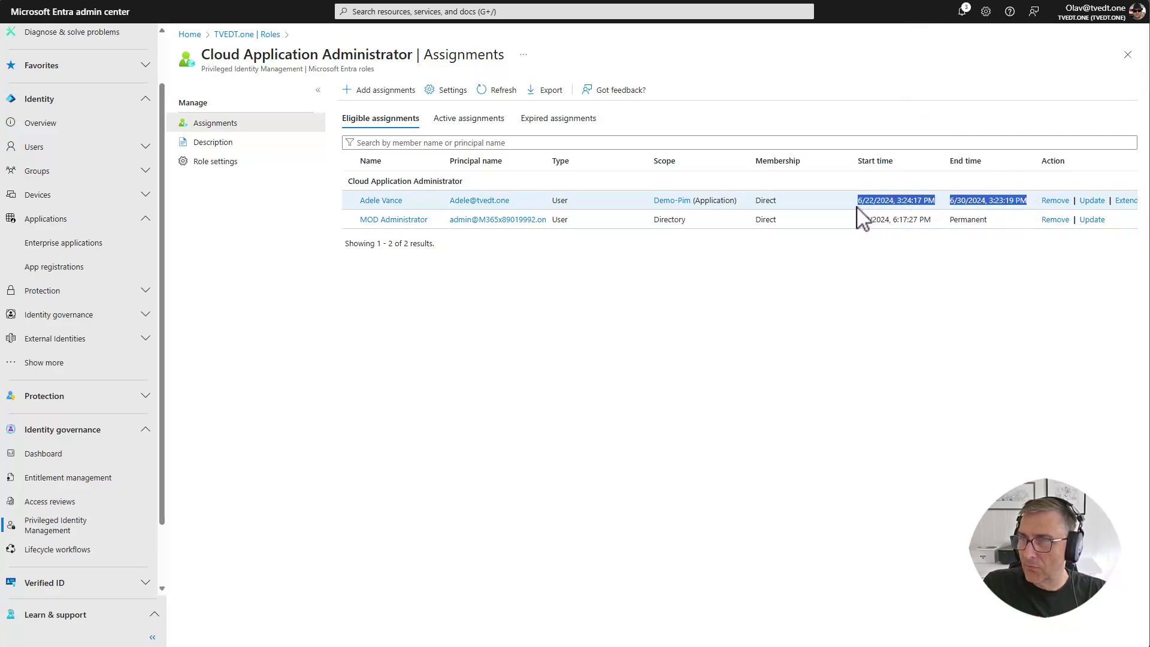
{"action": "left_click", "coordinate": [962, 201]}
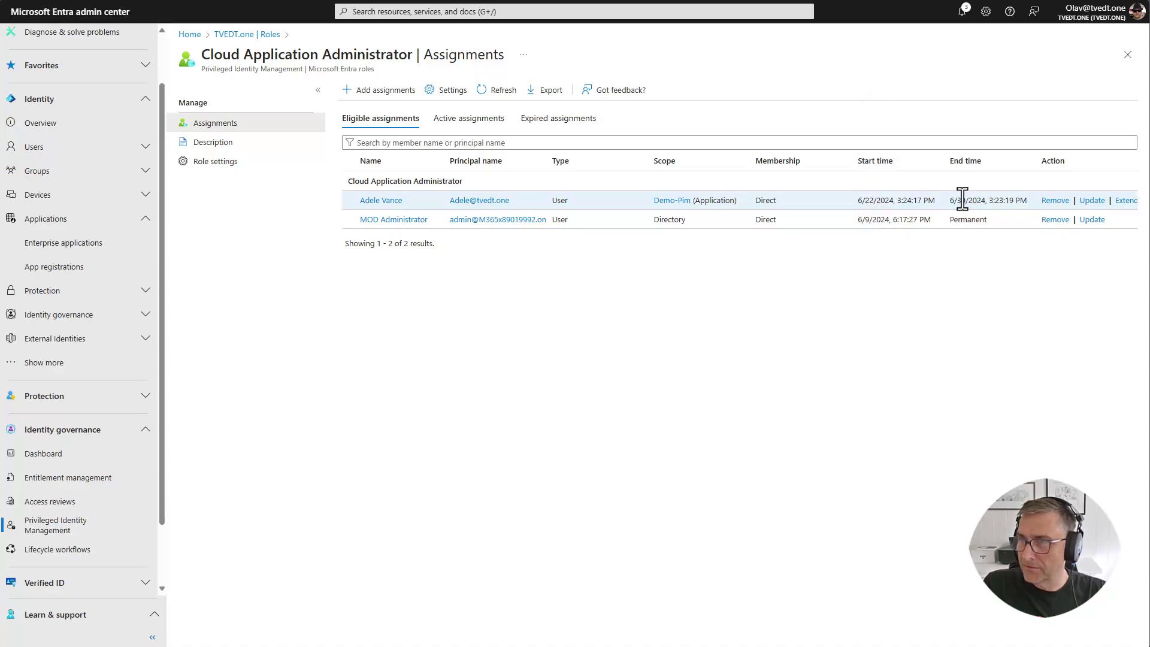
{"action": "left_click_drag", "start_coordinate": [953, 201], "coordinate": [950, 202]}
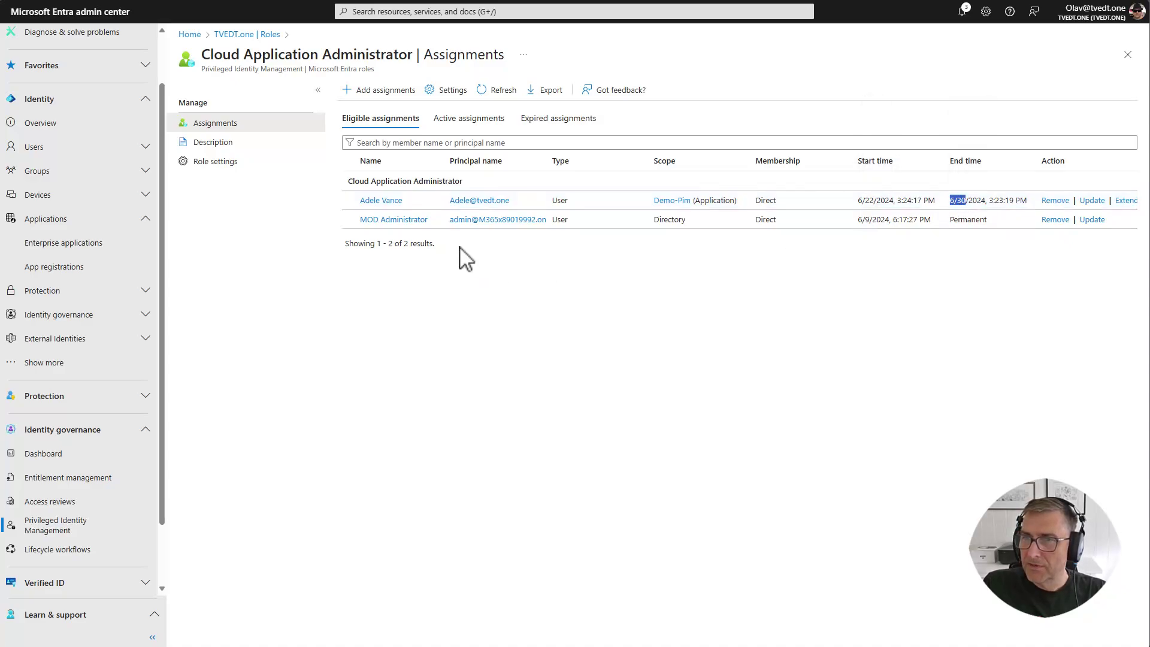
{"action": "left_click_drag", "start_coordinate": [653, 200], "coordinate": [738, 197]}
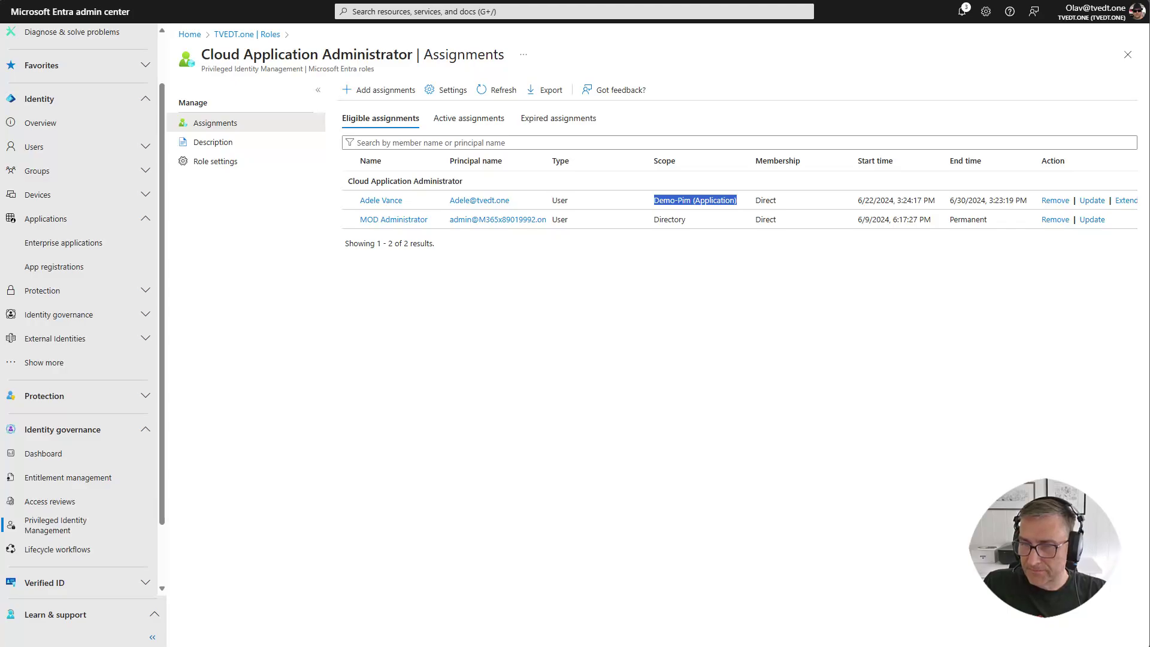
{"action": "left_click", "coordinate": [459, 646]}
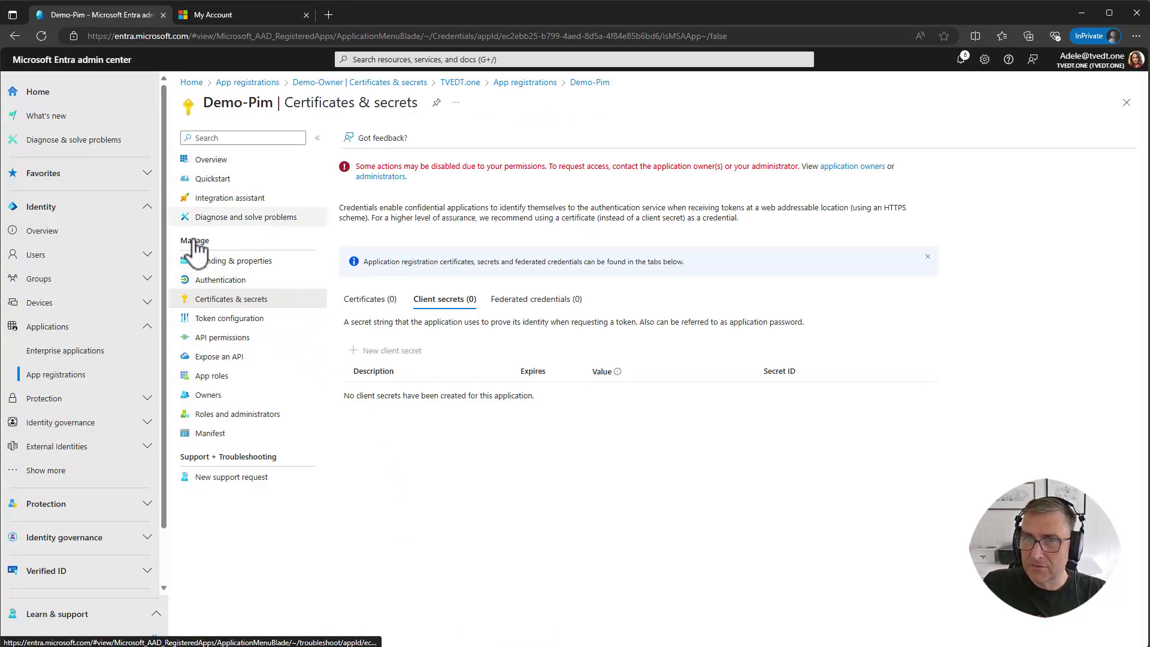
- From Overview, go via Identity governance to PIM My roles, showing the Demo-Pim Cloud Application Administrator eligibility
{"action": "left_click", "coordinate": [276, 160]}
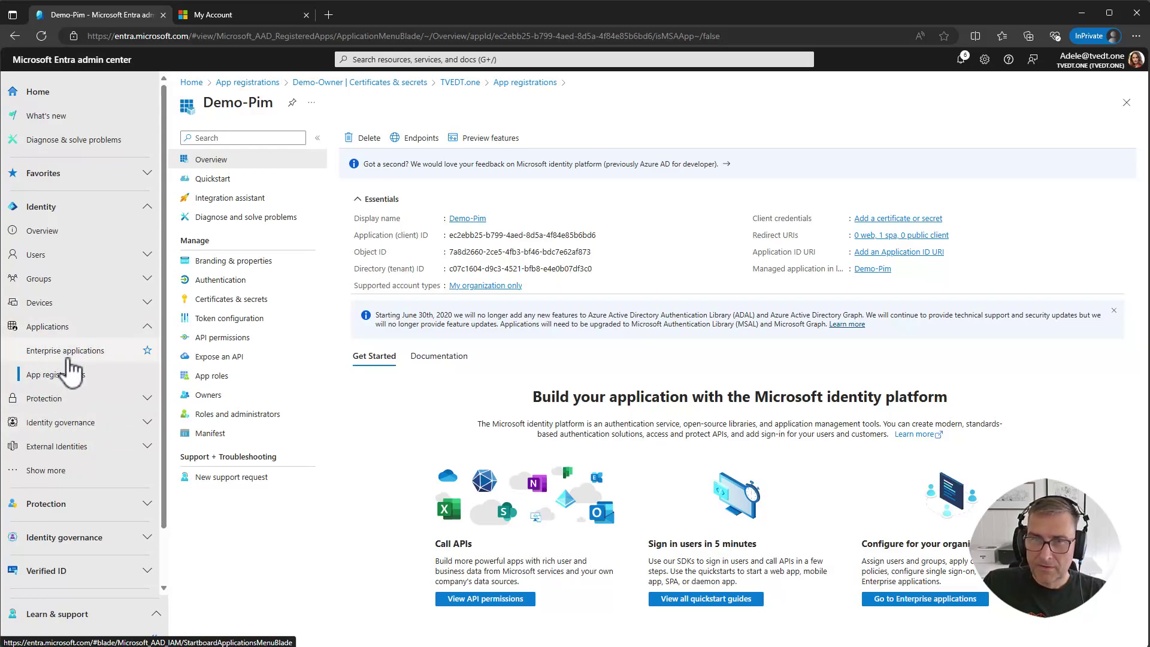
{"action": "left_click", "coordinate": [87, 539]}
{"action": "left_click", "coordinate": [78, 521]}
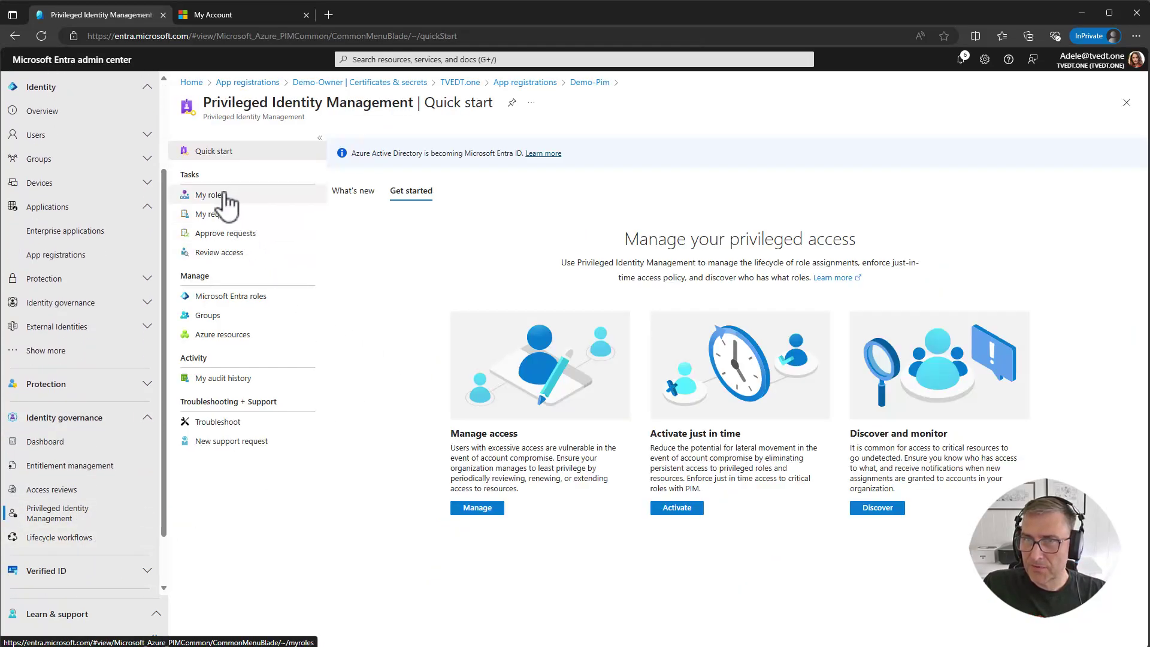
{"action": "left_click", "coordinate": [219, 196]}
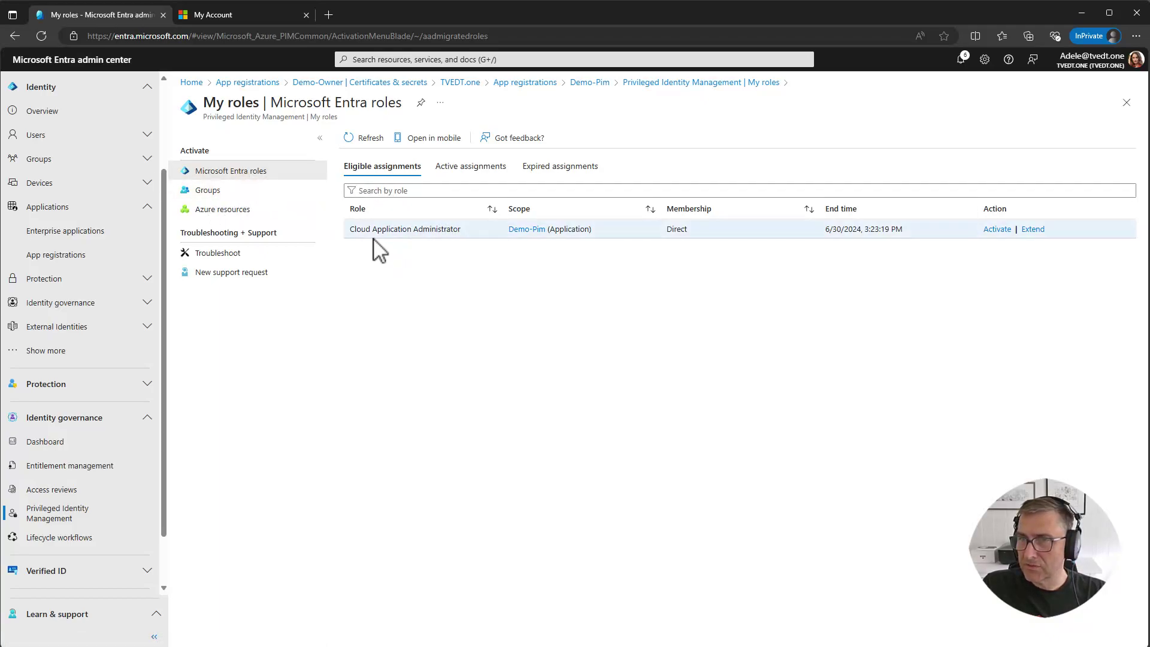
{"action": "left_click_drag", "start_coordinate": [349, 233], "coordinate": [471, 233]}
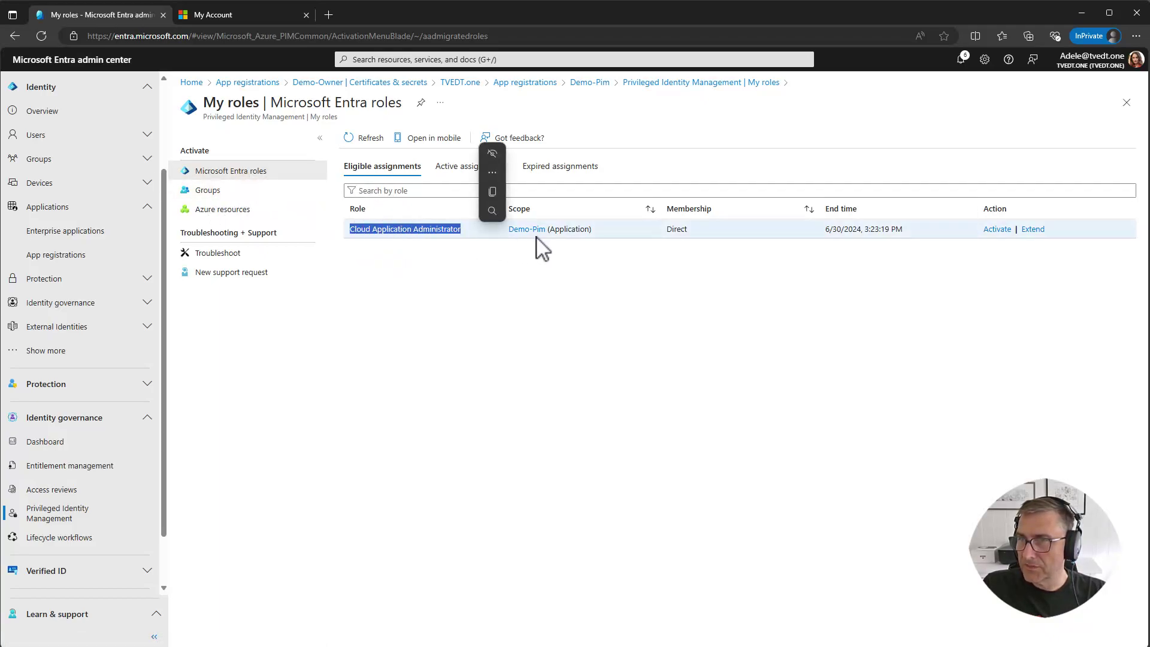
- Activate the eligible Demo-Pim Cloud Application Administrator role for 1 hour, with reason 'Do some changes'
{"action": "left_click", "coordinate": [999, 230]}
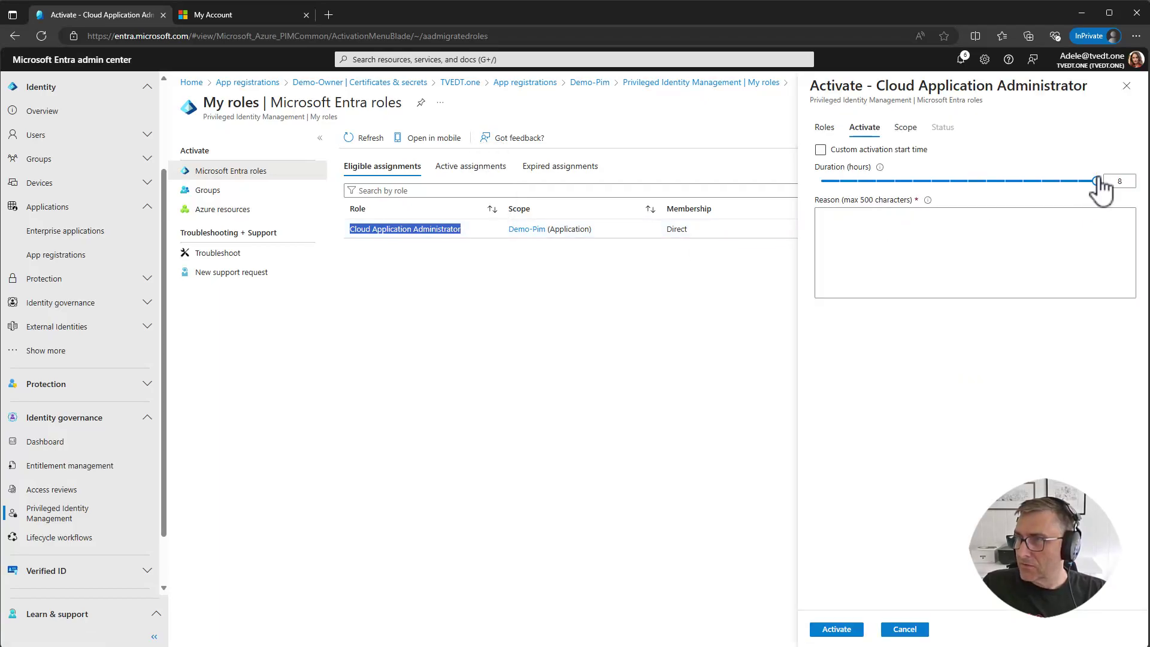
{"action": "left_click_drag", "start_coordinate": [1097, 181], "coordinate": [830, 198]}
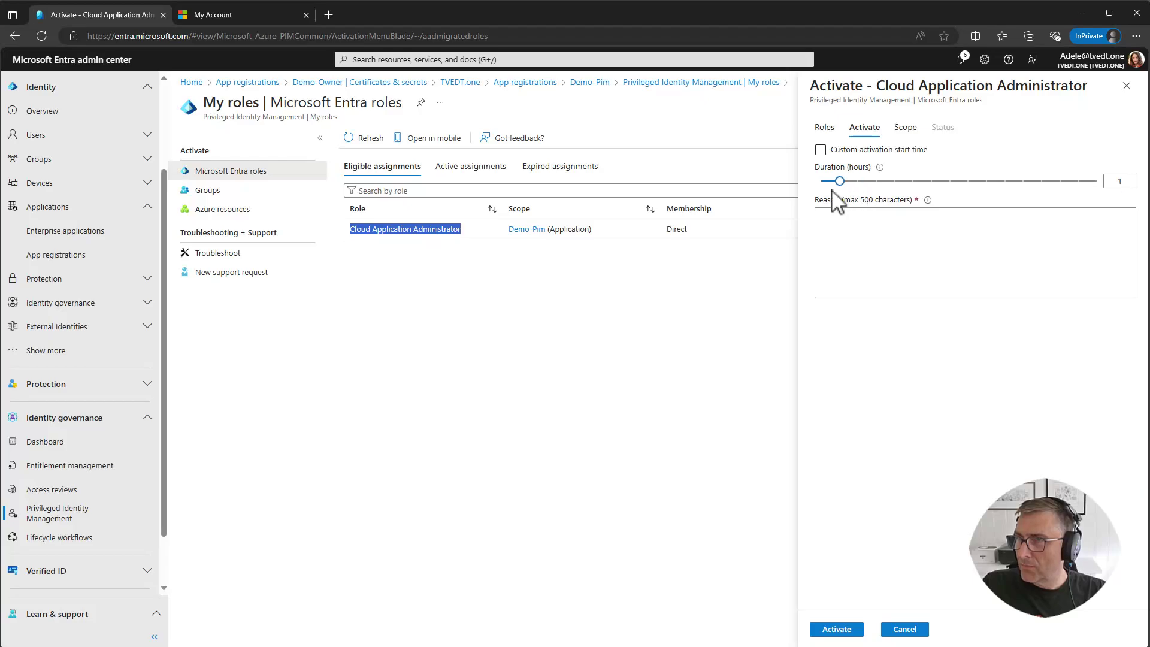
{"action": "left_click", "coordinate": [845, 229]}
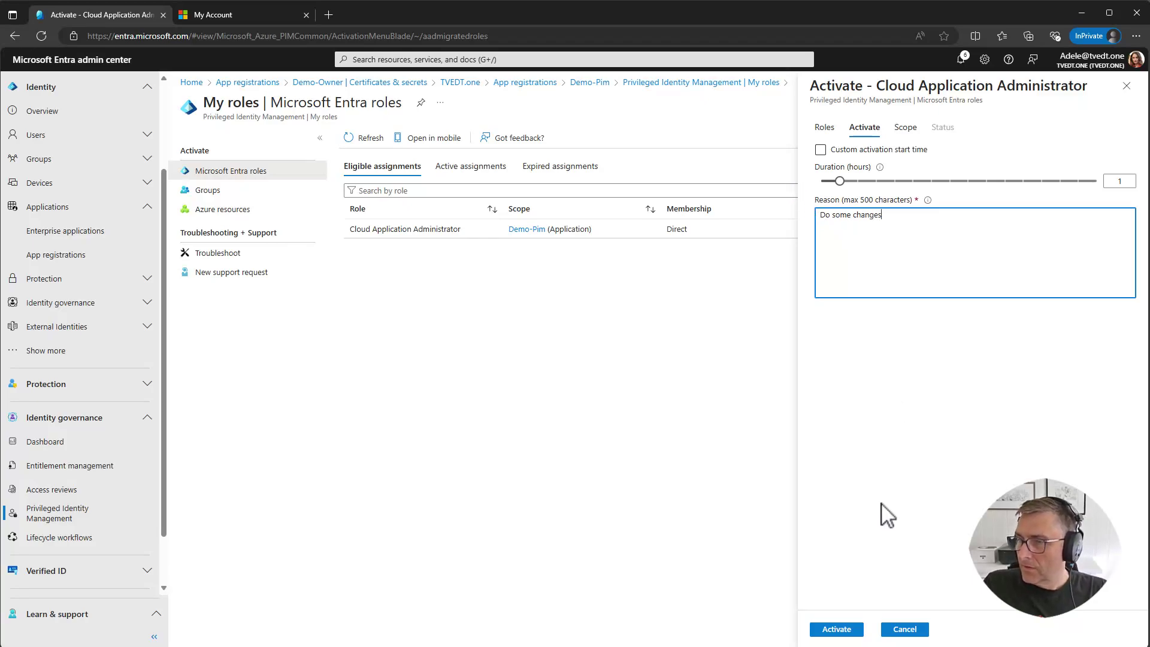
{"action": "left_click", "coordinate": [853, 634]}
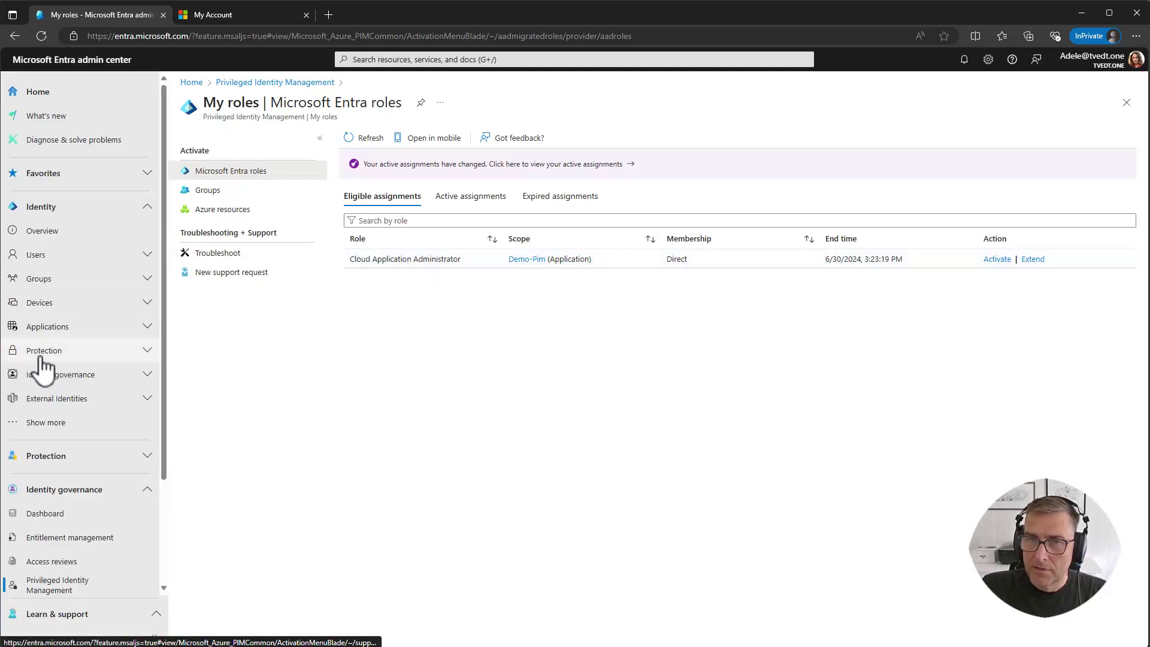
- Open App registrations and review both the Owned applications and All applications lists
{"action": "left_click", "coordinate": [48, 328]}
{"action": "left_click", "coordinate": [63, 376]}
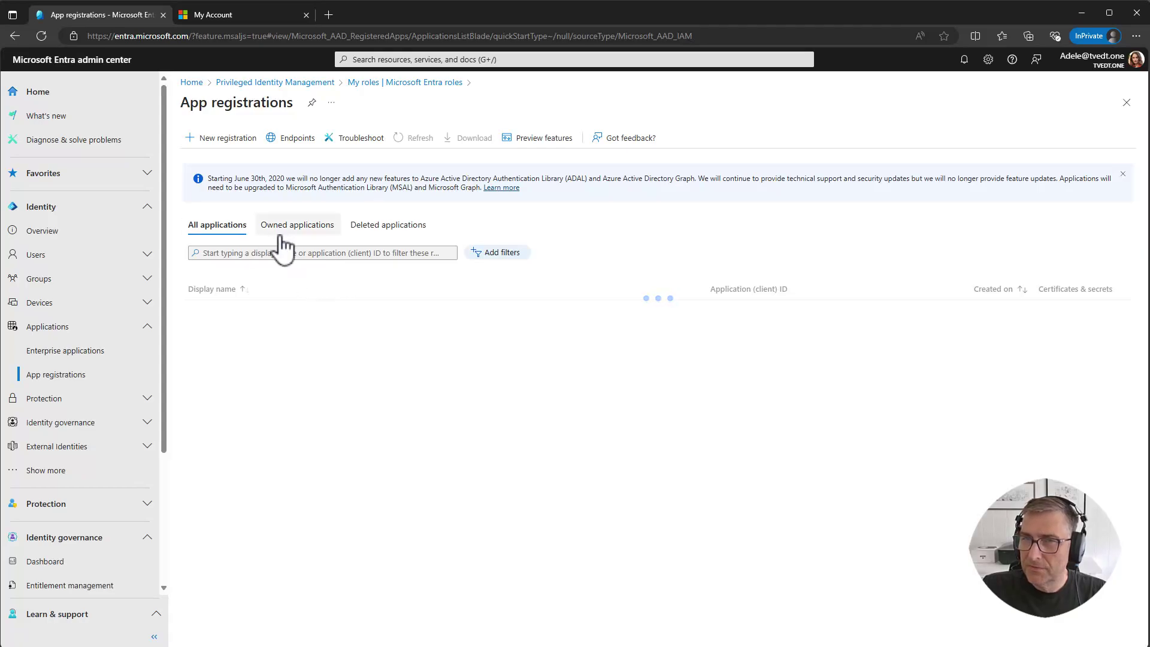
{"action": "left_click", "coordinate": [280, 234]}
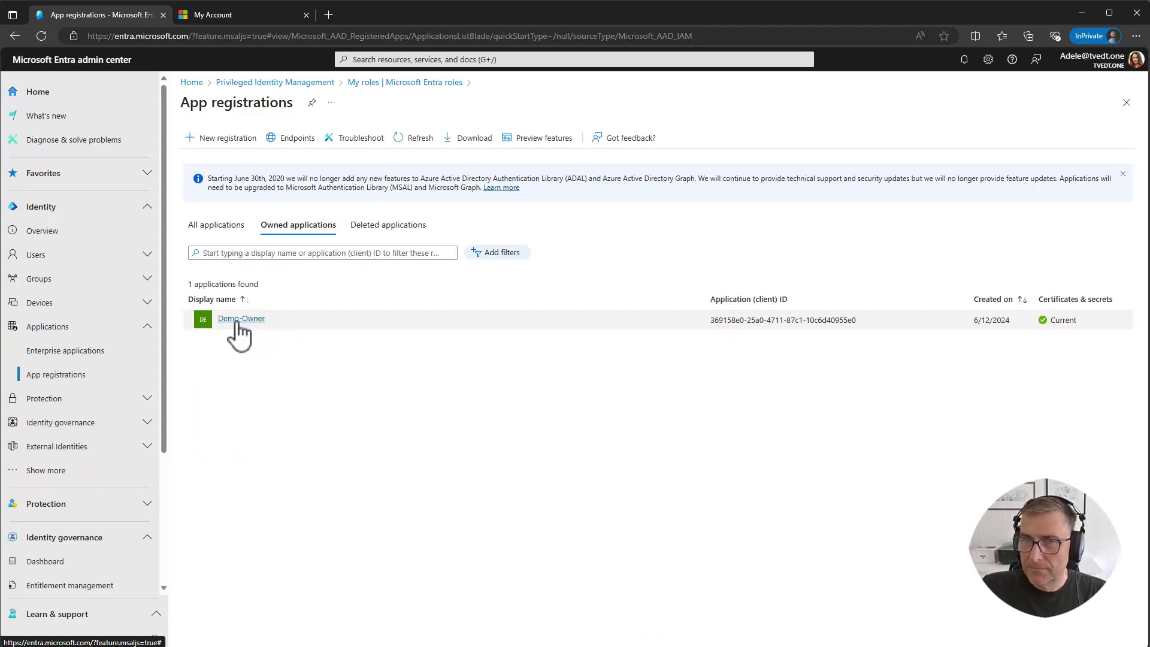
{"action": "left_click", "coordinate": [215, 236]}
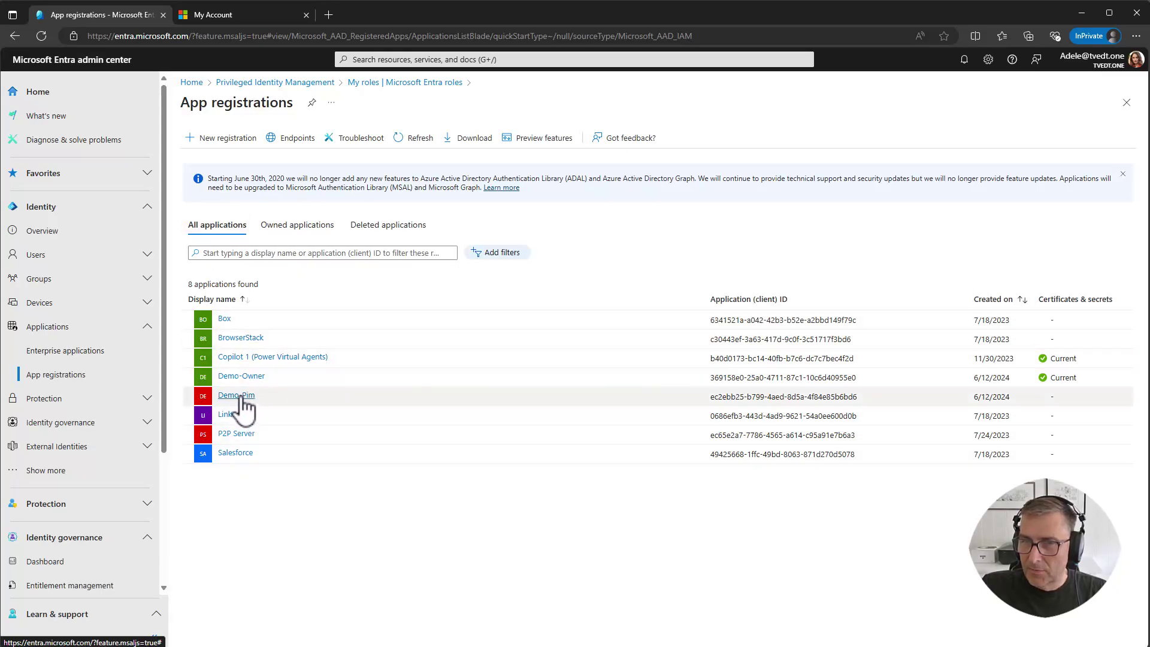
- Open Demo-Pim, check its Owners and Certificates & secrets, then return to its Overview
{"action": "left_click", "coordinate": [246, 397]}
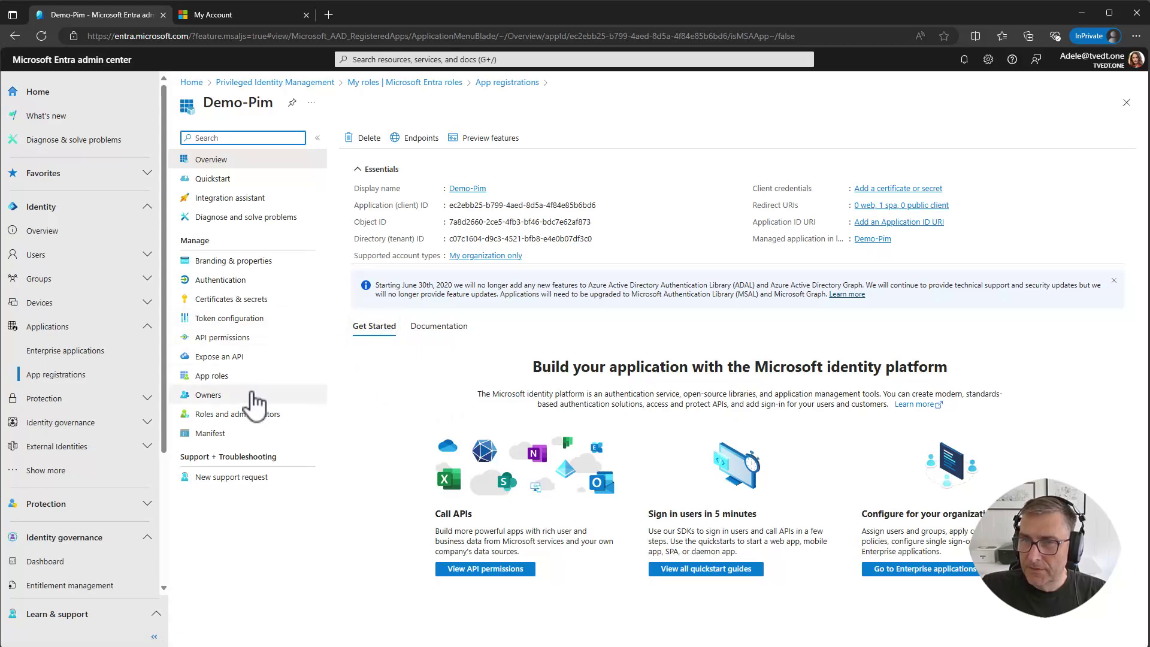
{"action": "left_click", "coordinate": [210, 396]}
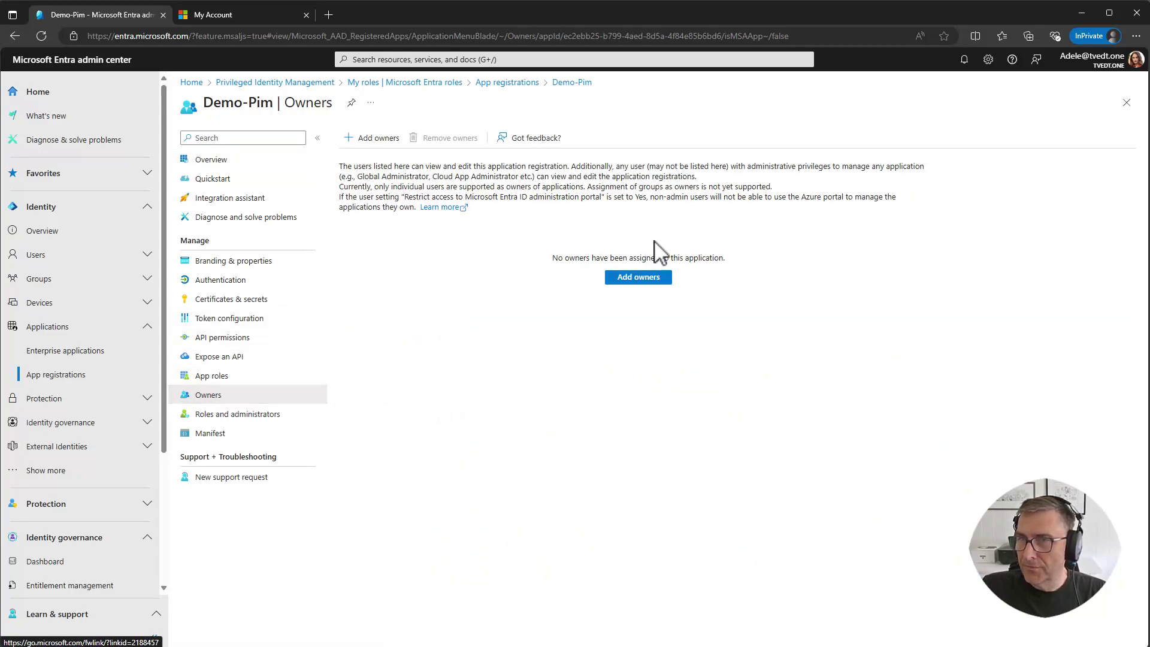
{"action": "left_click", "coordinate": [231, 299]}
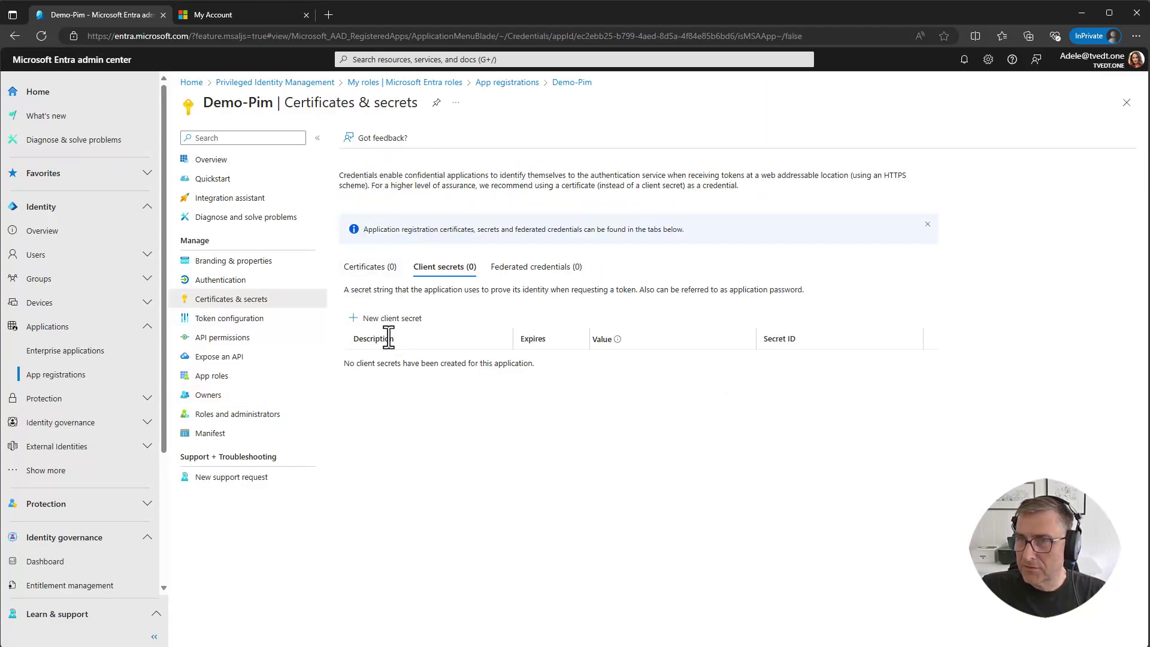
{"action": "left_click", "coordinate": [220, 163]}
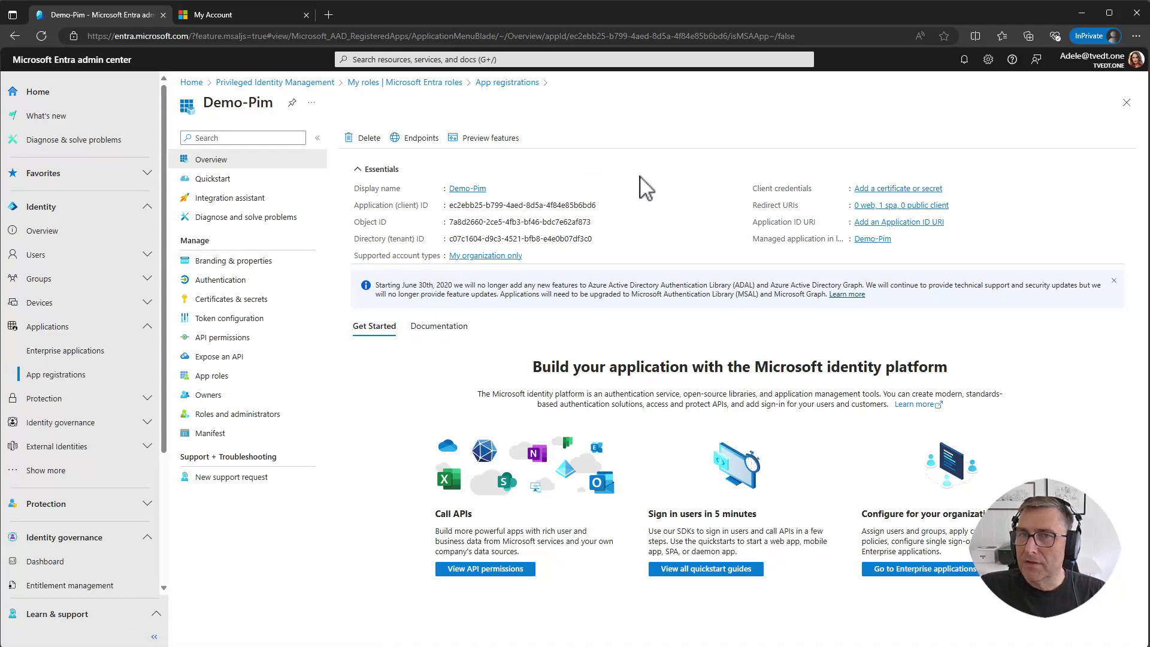
- In Enterprise applications, open Demo-Pim's Roles and administrators and its Cloud Application Administrator assignments
{"action": "left_click", "coordinate": [1083, 13]}
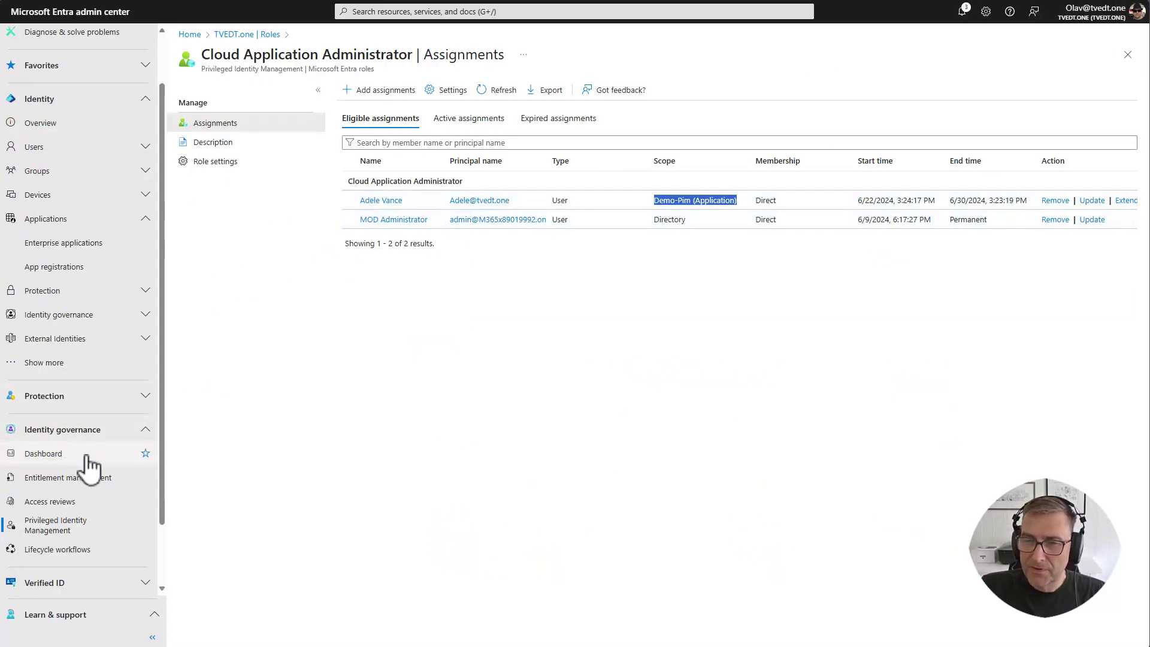
{"action": "left_click", "coordinate": [72, 243]}
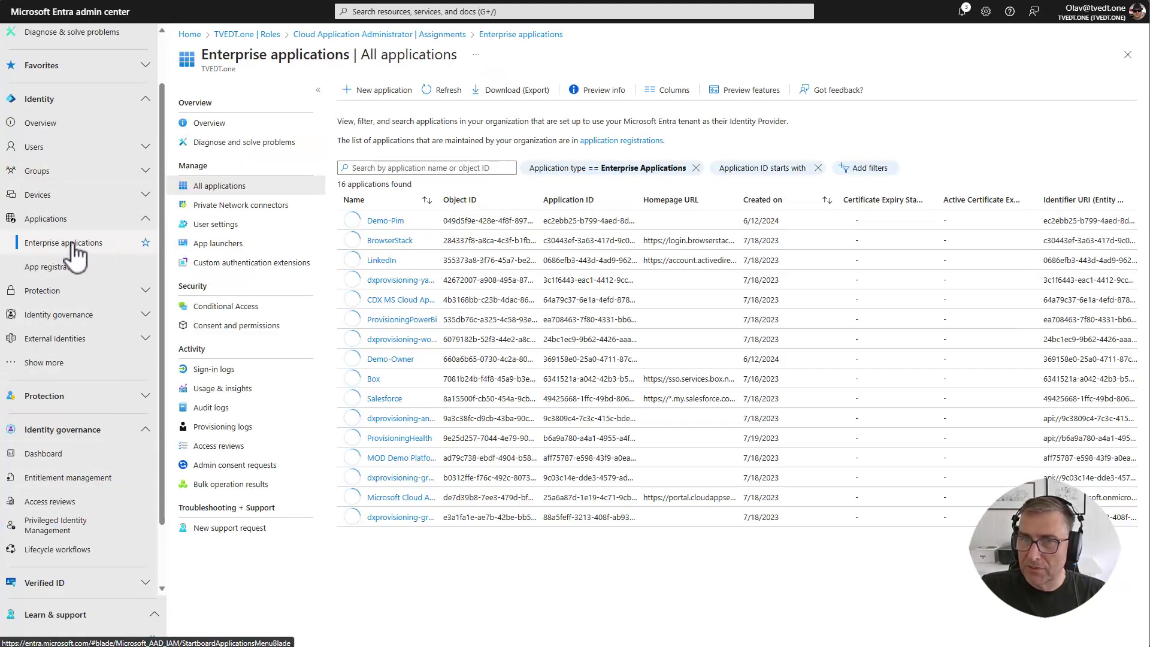
{"action": "left_click", "coordinate": [385, 221]}
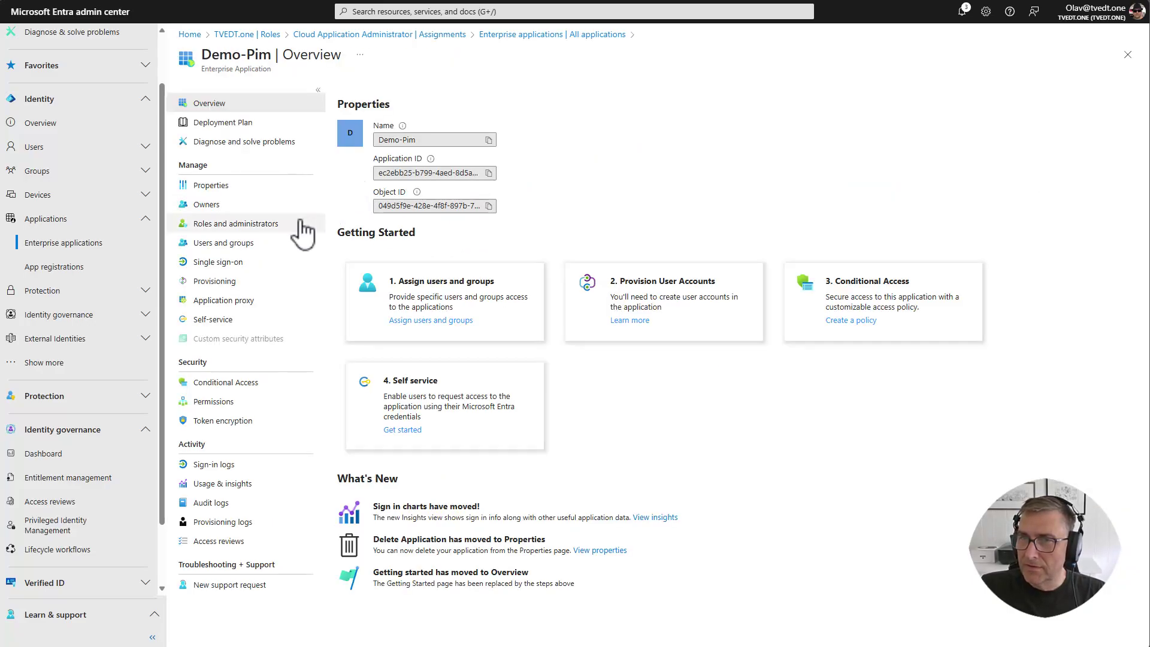
{"action": "left_click", "coordinate": [245, 225]}
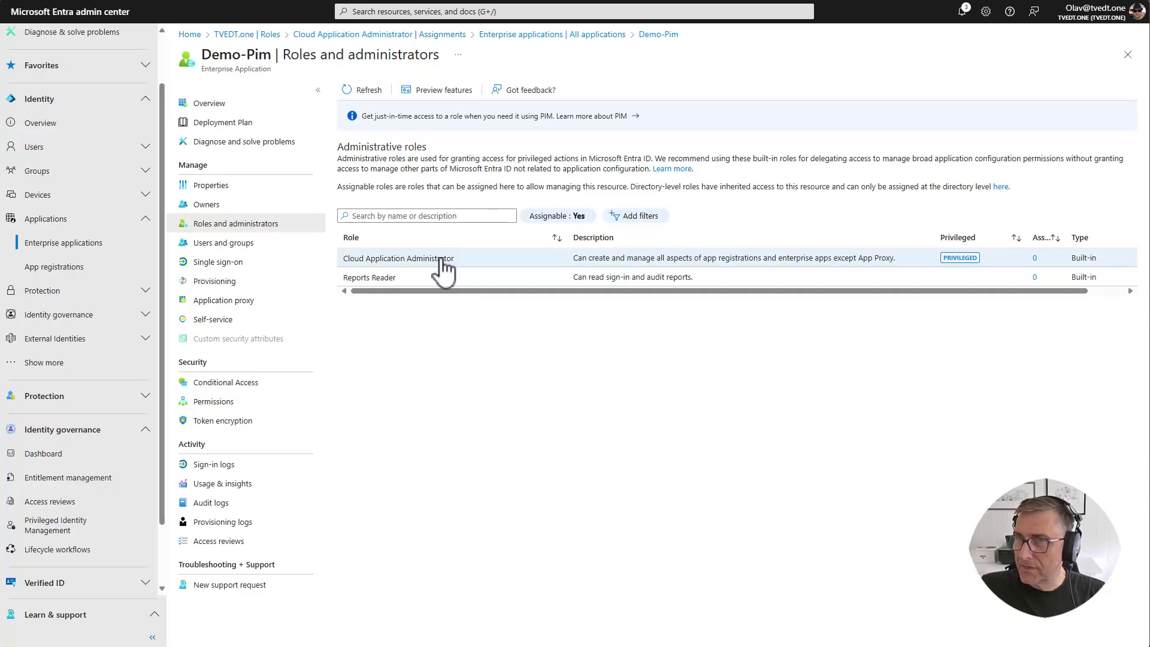
{"action": "left_click", "coordinate": [443, 261]}
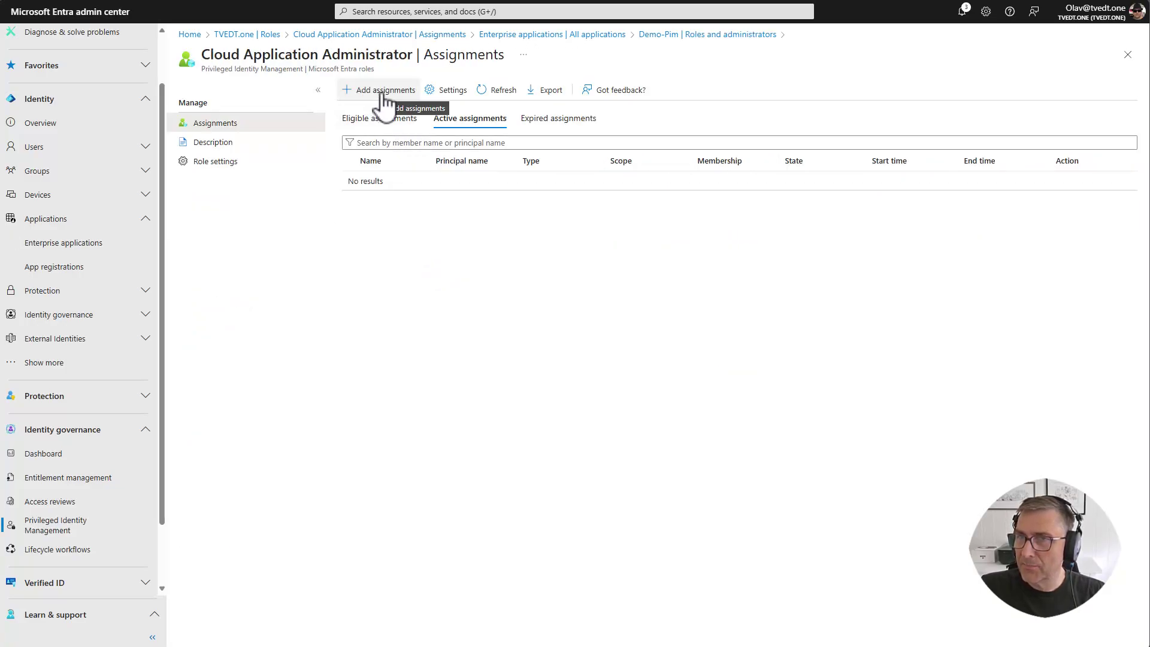
- Edit the role settings: 1-hour activation maximum, review the Assignment and Notification tabs, then Update
{"action": "left_click", "coordinate": [448, 93]}
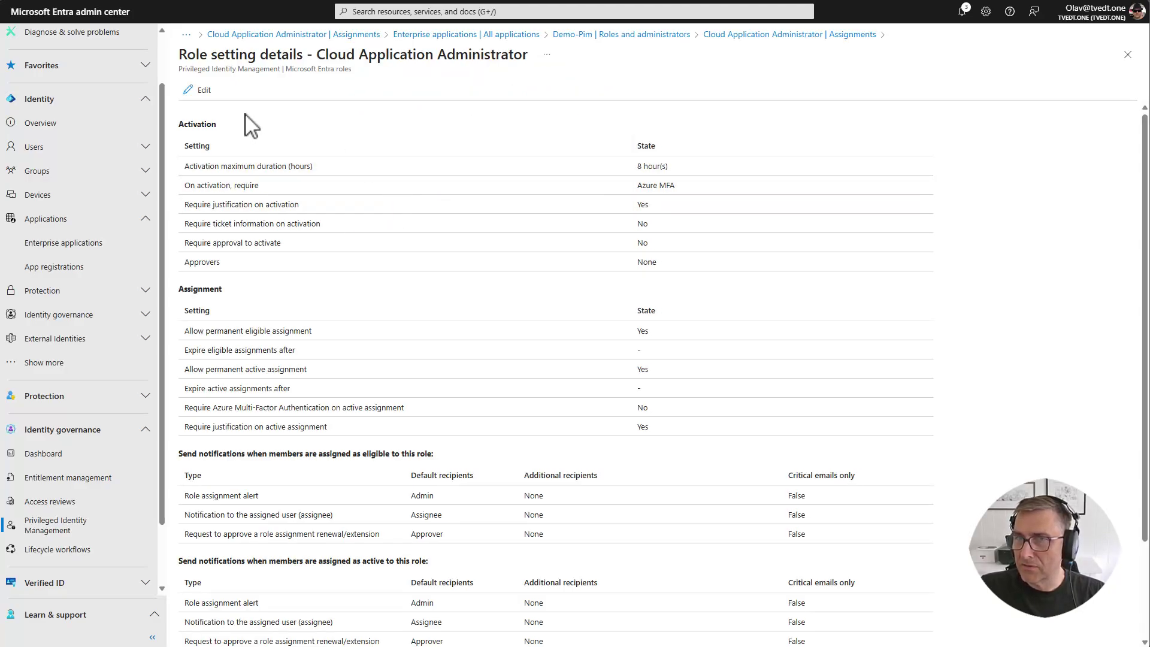
{"action": "left_click", "coordinate": [188, 90]}
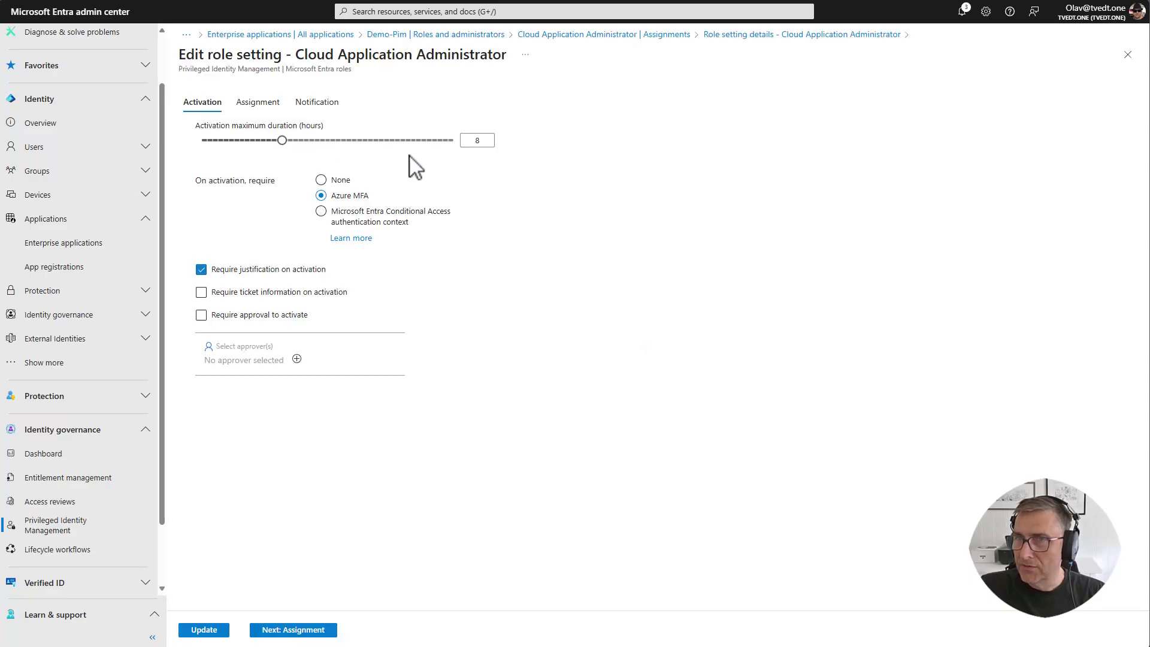
{"action": "left_click_drag", "start_coordinate": [282, 140], "coordinate": [207, 141]}
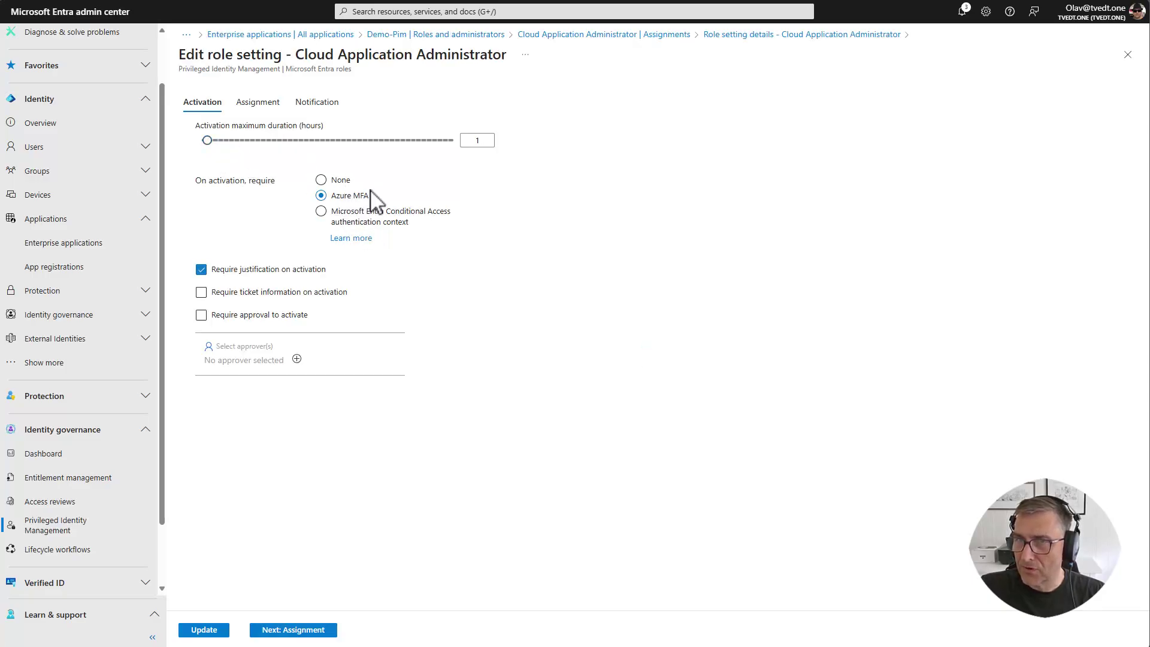
{"action": "left_click", "coordinate": [258, 103]}
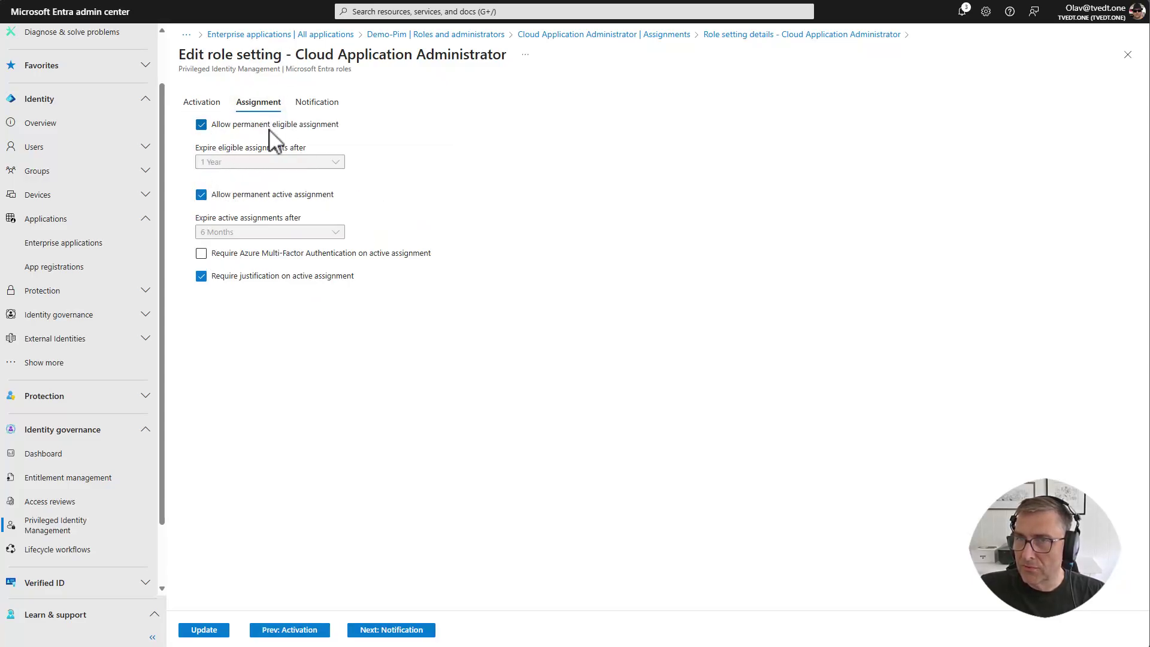
{"action": "left_click", "coordinate": [206, 629]}
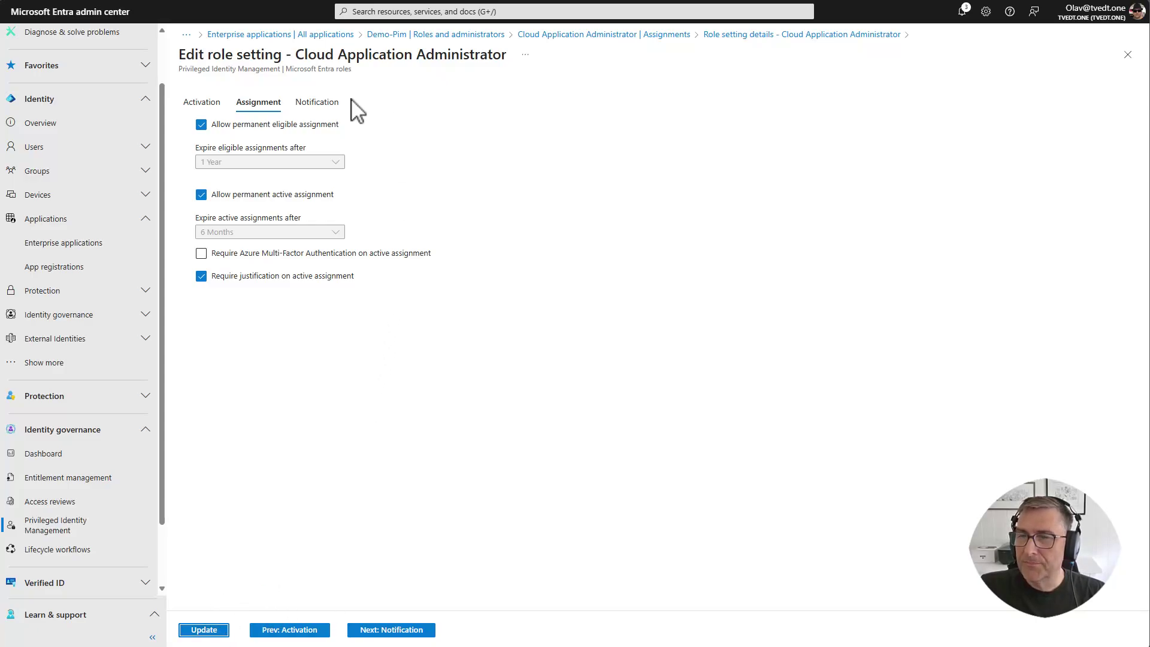
{"action": "left_click", "coordinate": [327, 103]}
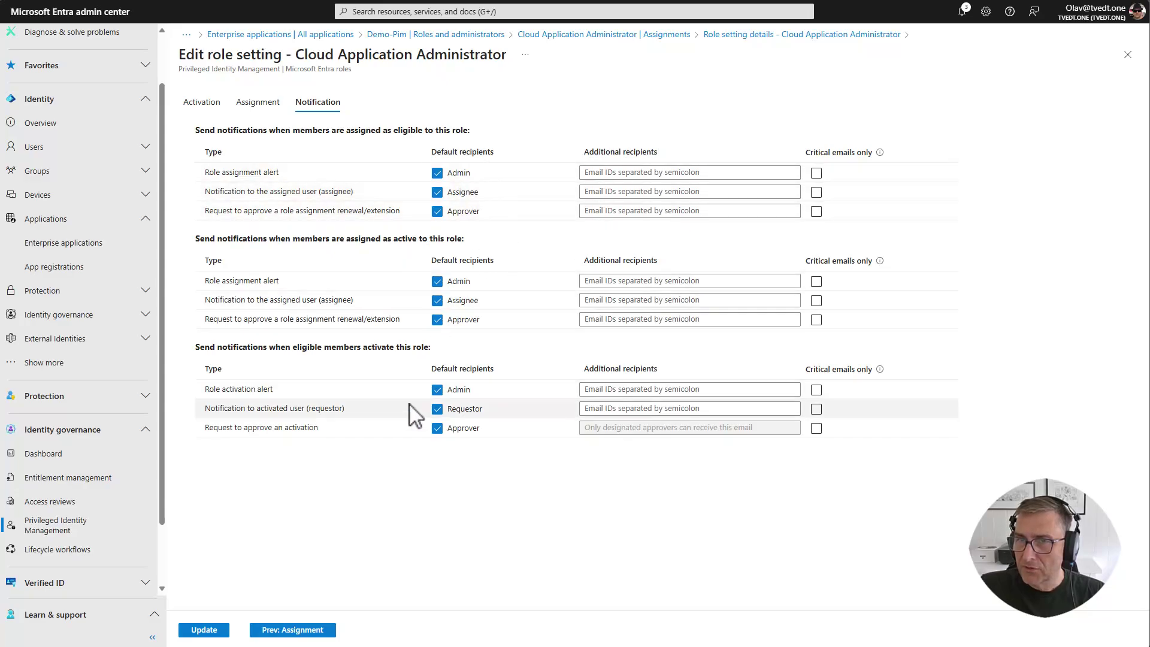
{"action": "left_click", "coordinate": [219, 99]}
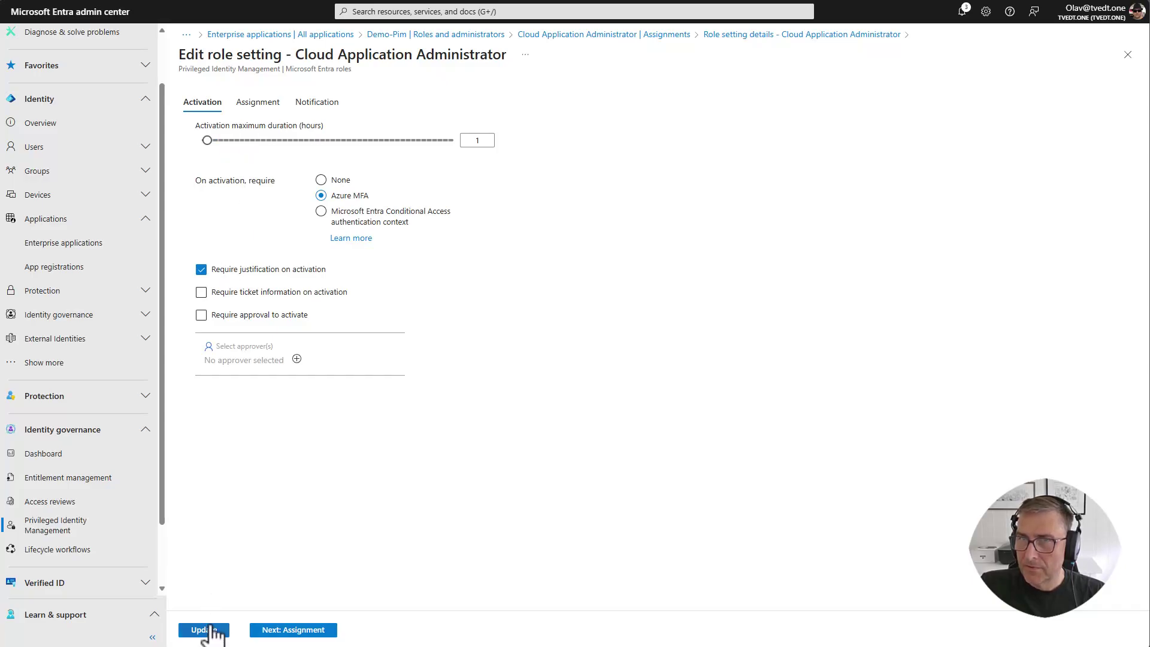
{"action": "left_click", "coordinate": [204, 630]}
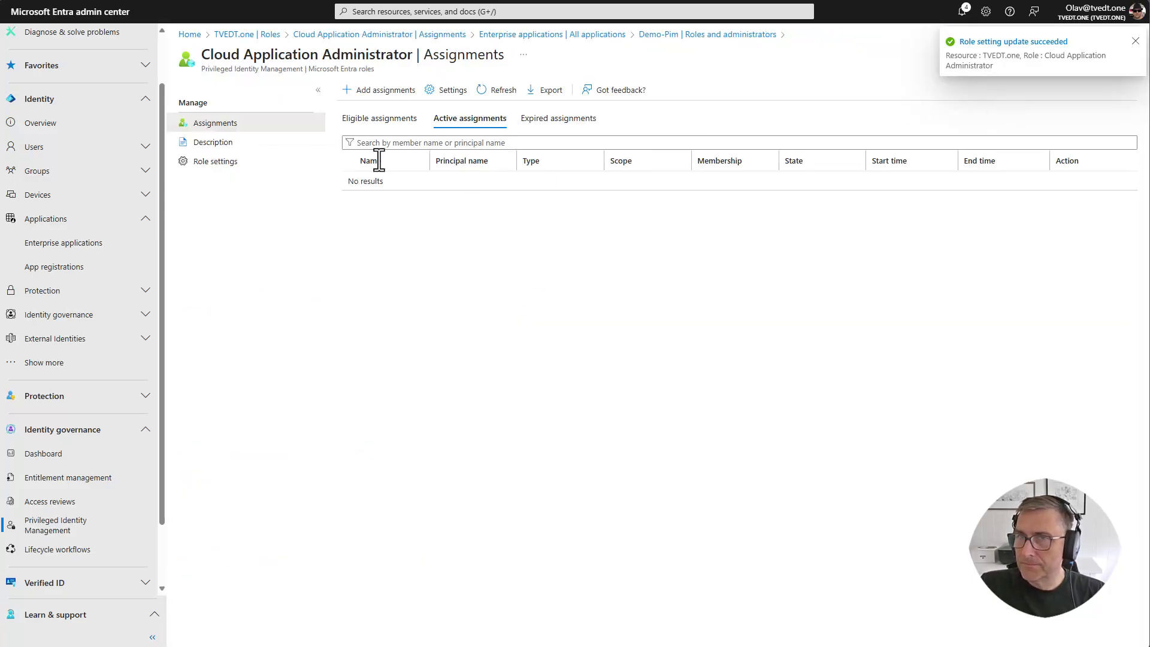
- Add a new Cloud Application Administrator assignment and select the user as its member
{"action": "left_click", "coordinate": [384, 92]}
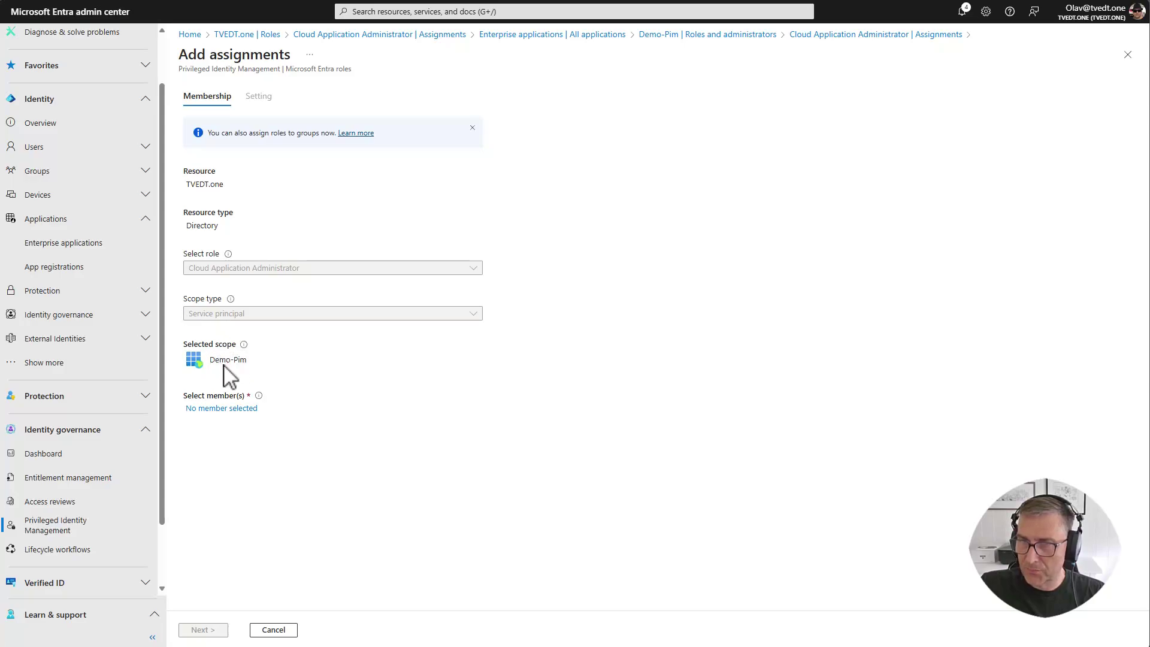
{"action": "left_click", "coordinate": [242, 410]}
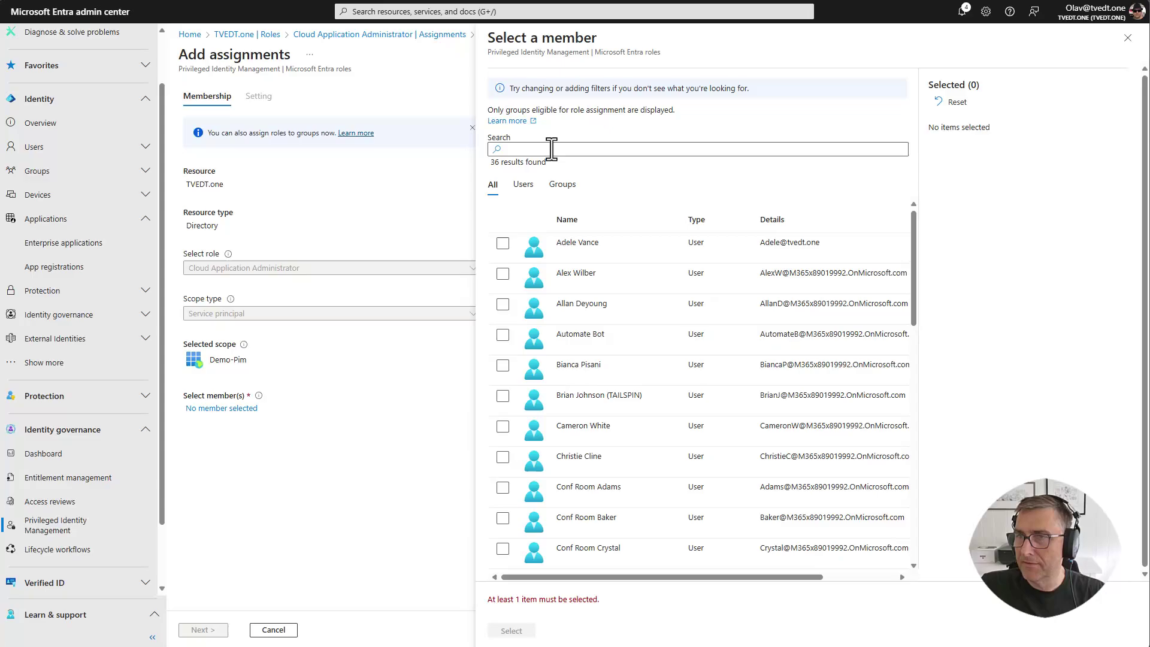
{"action": "left_click", "coordinate": [502, 243]}
{"action": "left_click", "coordinate": [512, 630]}
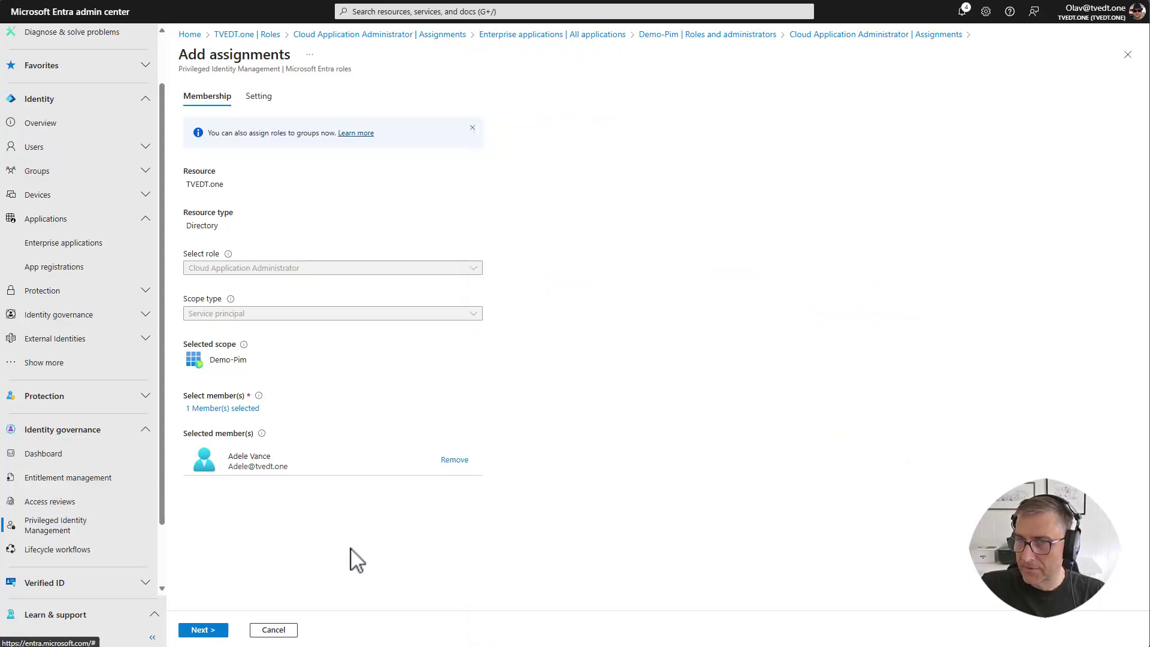
{"action": "left_click", "coordinate": [202, 629]}
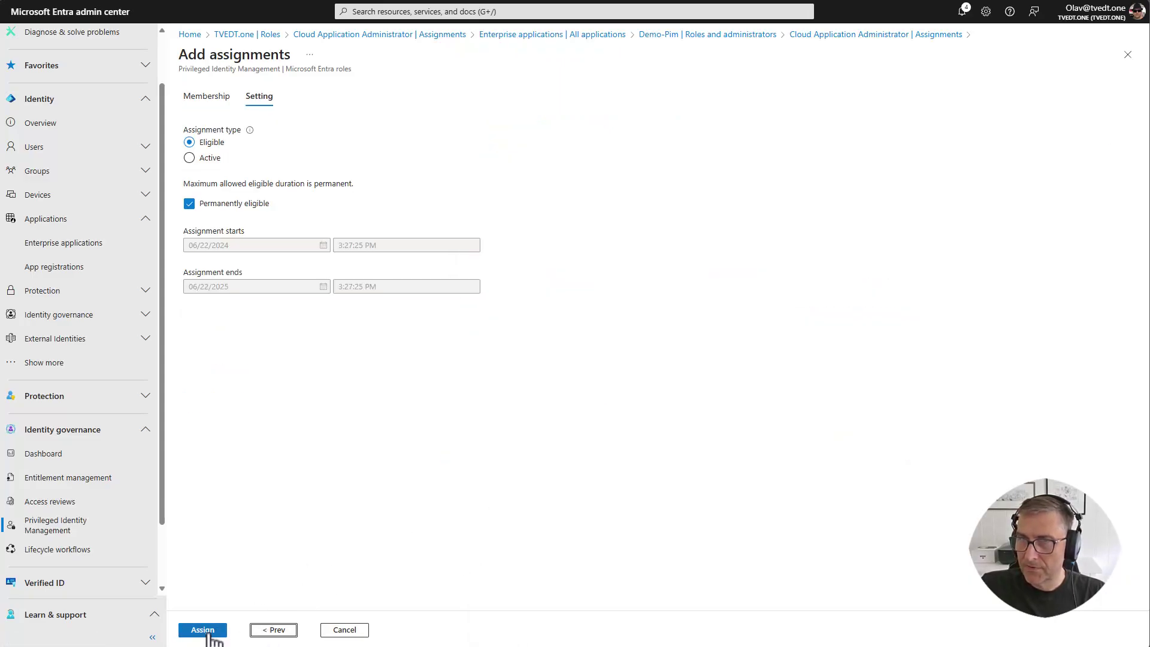
- Make the eligibility time-limited, ending 06/30/2024, assign it, and refresh the assignments list
{"action": "left_click", "coordinate": [189, 203]}
{"action": "left_click", "coordinate": [323, 288]}
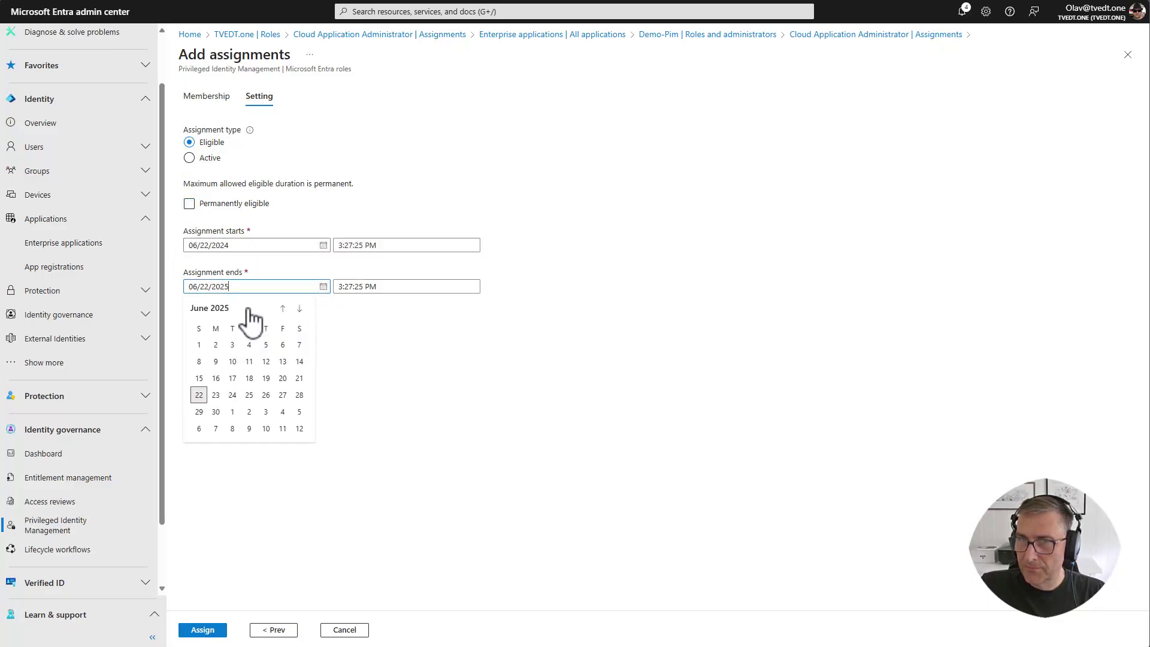
{"action": "left_click", "coordinate": [282, 309]}
{"action": "left_click", "coordinate": [283, 309]}
{"action": "left_click", "coordinate": [283, 308]}
{"action": "left_click", "coordinate": [283, 309]}
{"action": "left_click", "coordinate": [283, 308]}
{"action": "left_click", "coordinate": [282, 308]}
{"action": "left_click", "coordinate": [283, 309]}
{"action": "left_click", "coordinate": [283, 309]}
{"action": "left_click", "coordinate": [283, 308]}
{"action": "left_click", "coordinate": [282, 309]}
{"action": "left_click", "coordinate": [282, 308]}
{"action": "left_click", "coordinate": [283, 309]}
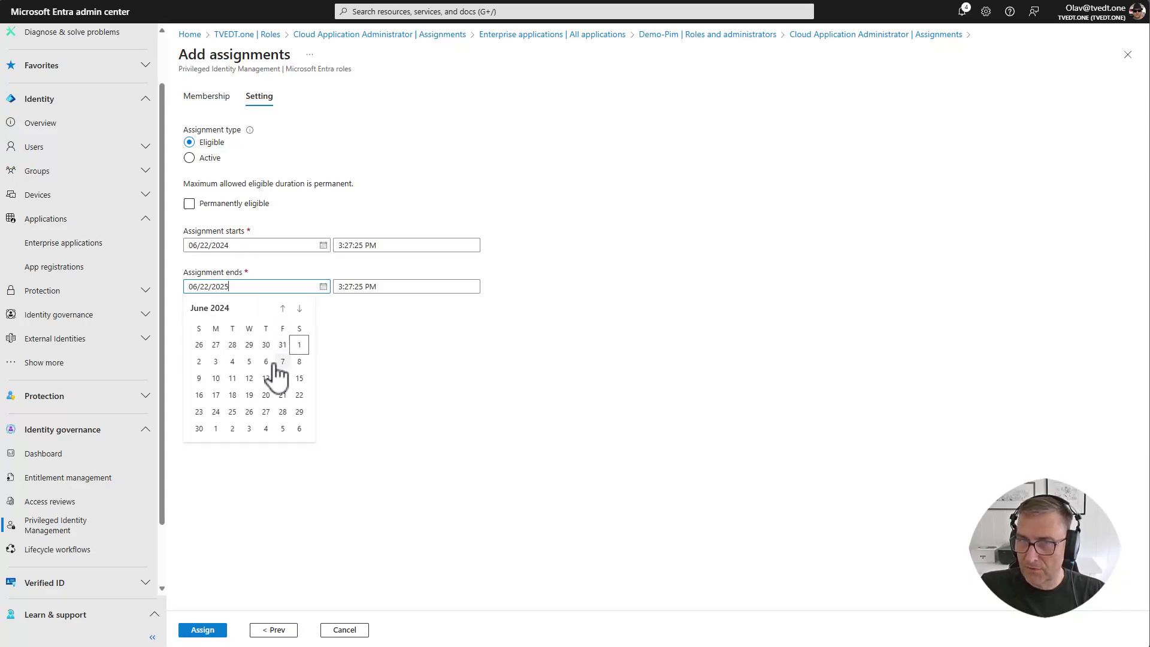
{"action": "left_click", "coordinate": [199, 428]}
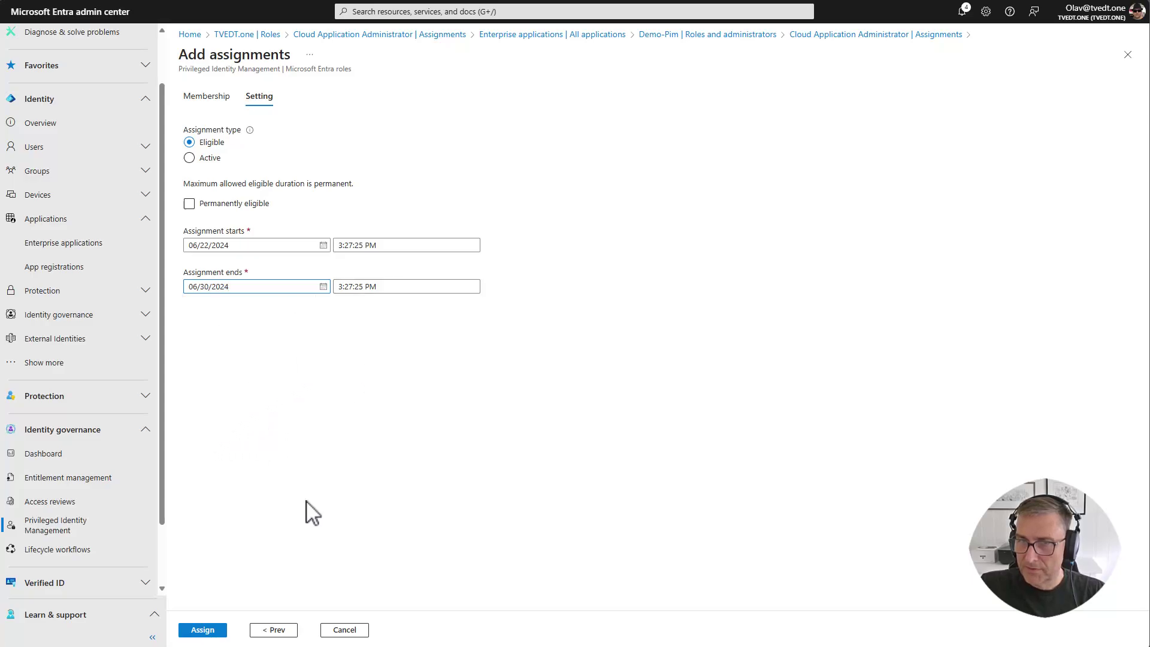
{"action": "left_click", "coordinate": [200, 630]}
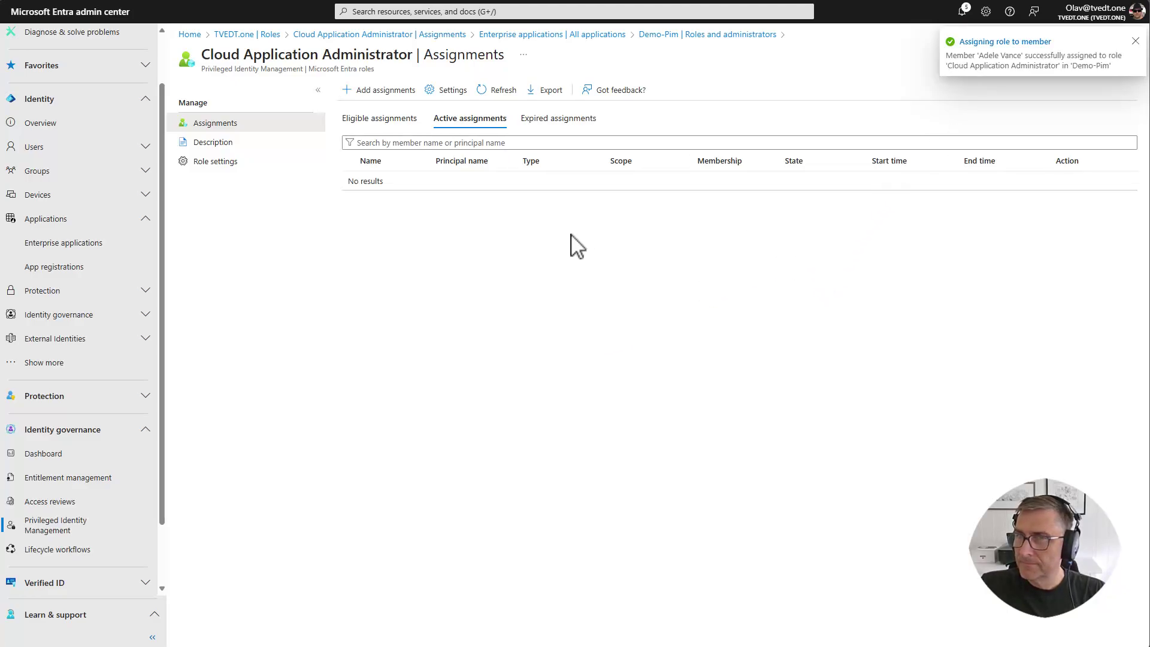
{"action": "left_click", "coordinate": [499, 92]}
- Check eligible assignments, then in the user's session open PIM My roles listing both Demo-Pim scopes
{"action": "left_click", "coordinate": [392, 119]}
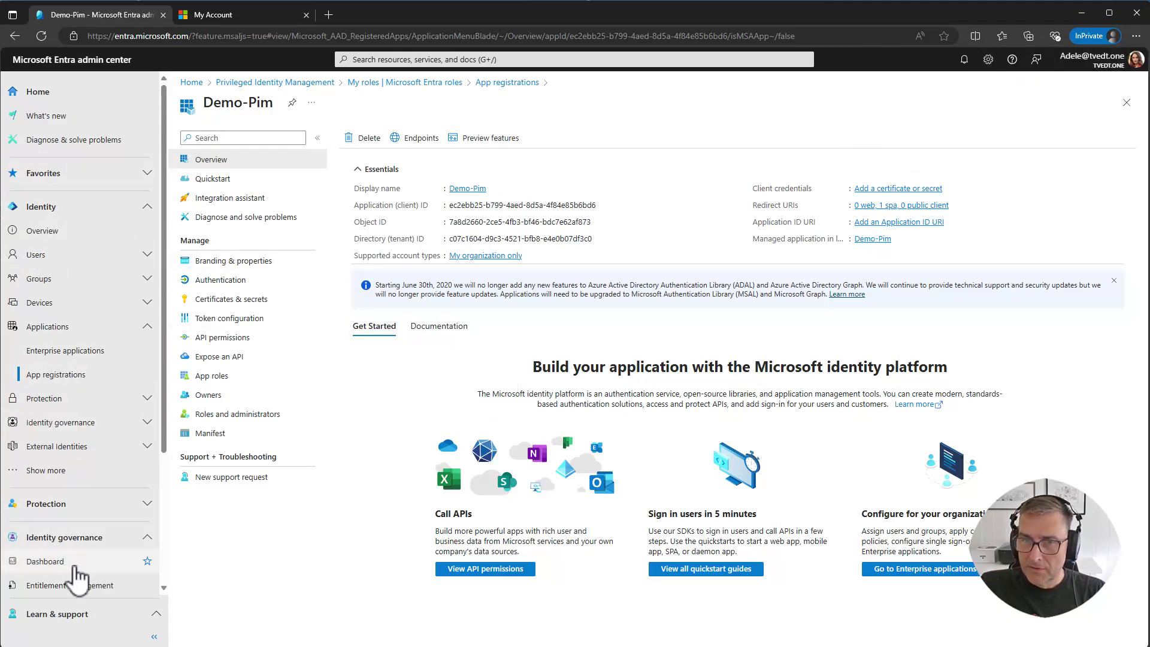
{"action": "scroll", "coordinate": [72, 545], "scroll_direction": "down", "scroll_amount": 2}
{"action": "left_click", "coordinate": [66, 514]}
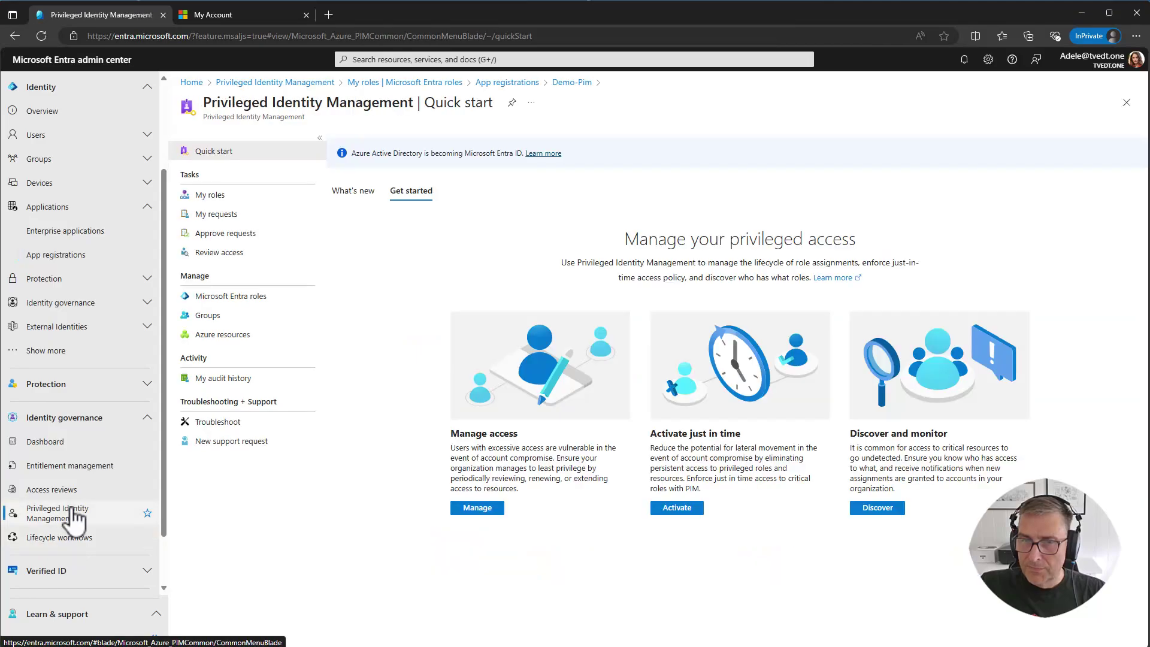
{"action": "left_click", "coordinate": [216, 196]}
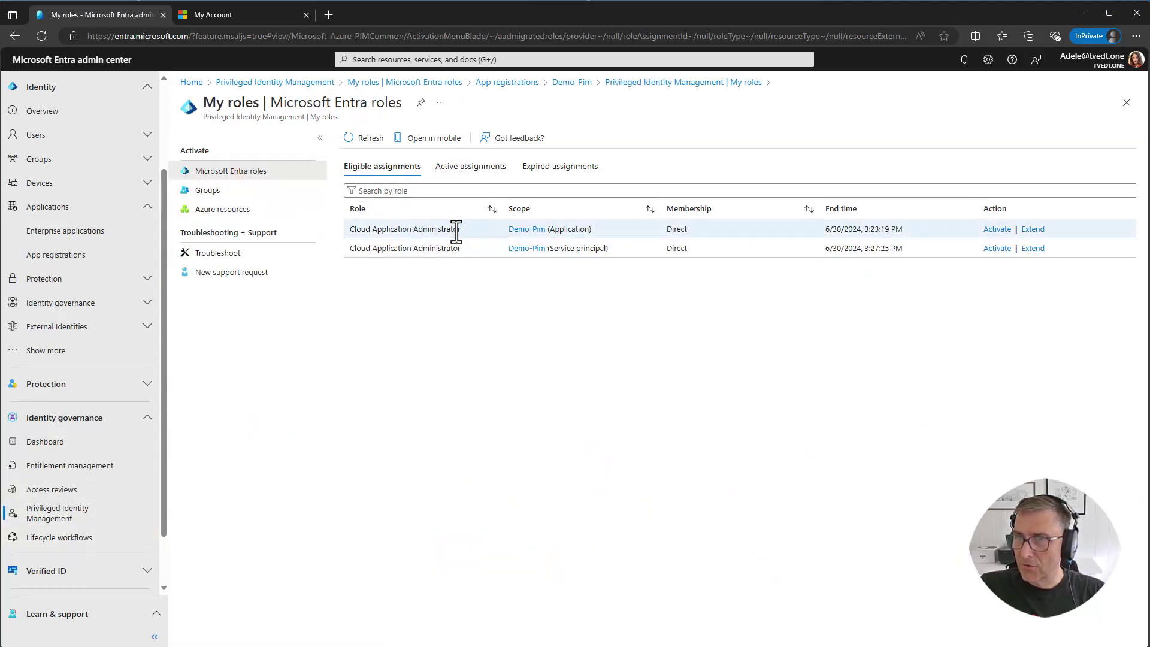
{"action": "left_click_drag", "start_coordinate": [623, 248], "coordinate": [506, 235]}
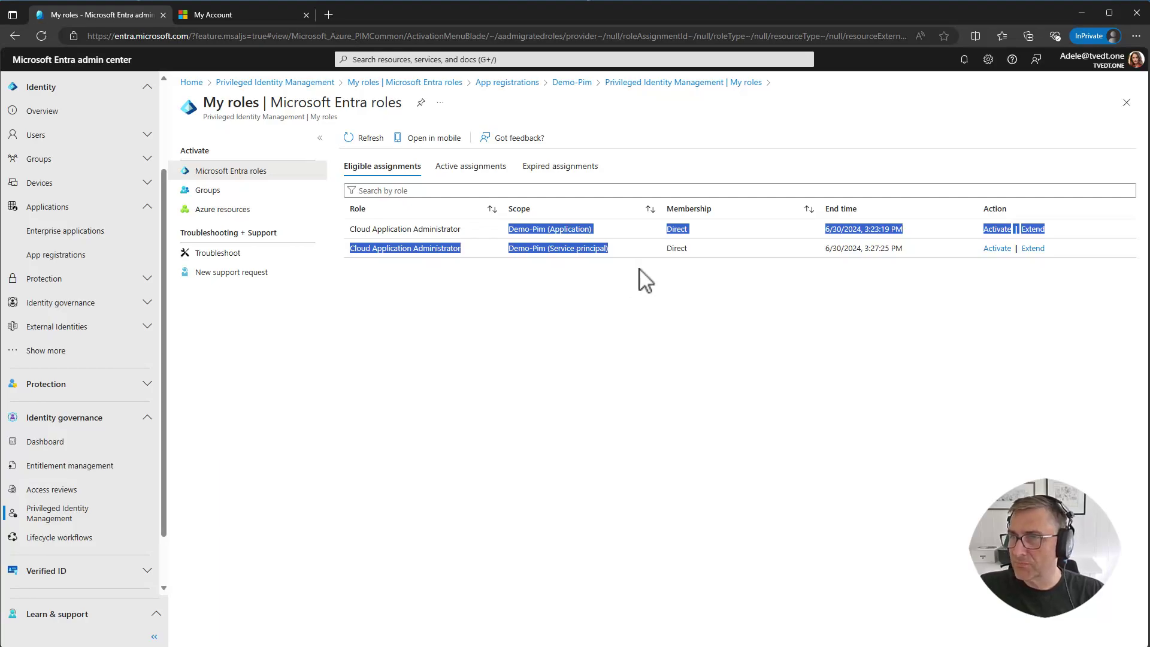
- Activate the Demo-Pim (Service principal) Cloud Application Administrator role with reason 'Just testing'
{"action": "left_click", "coordinate": [997, 248]}
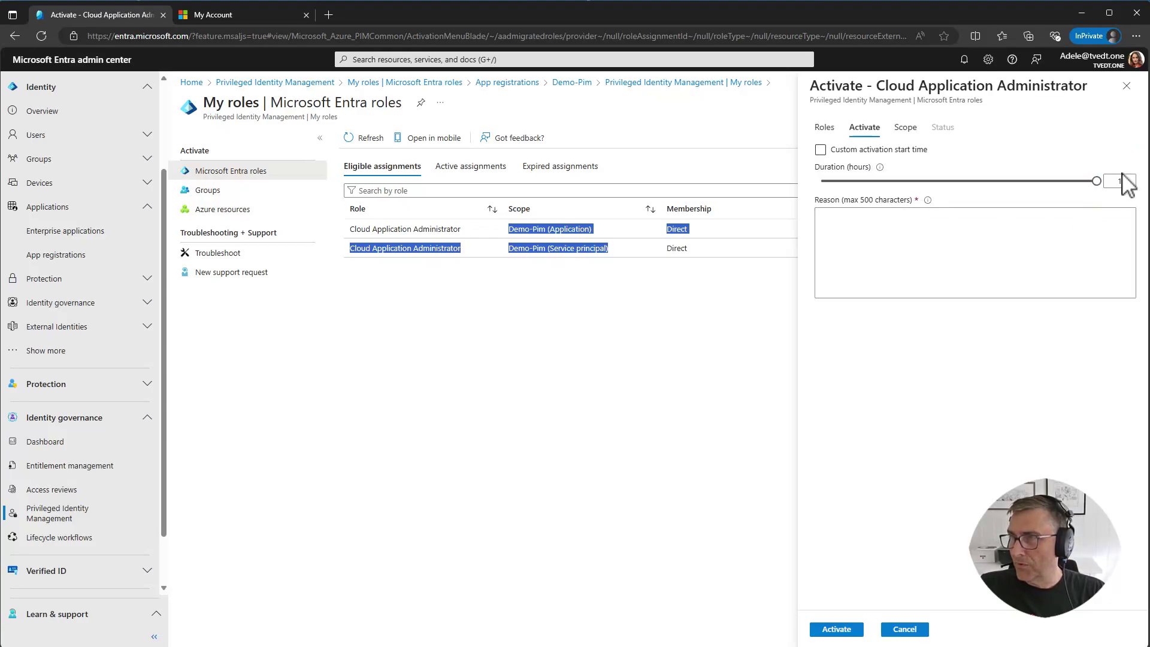
{"action": "left_click", "coordinate": [885, 246]}
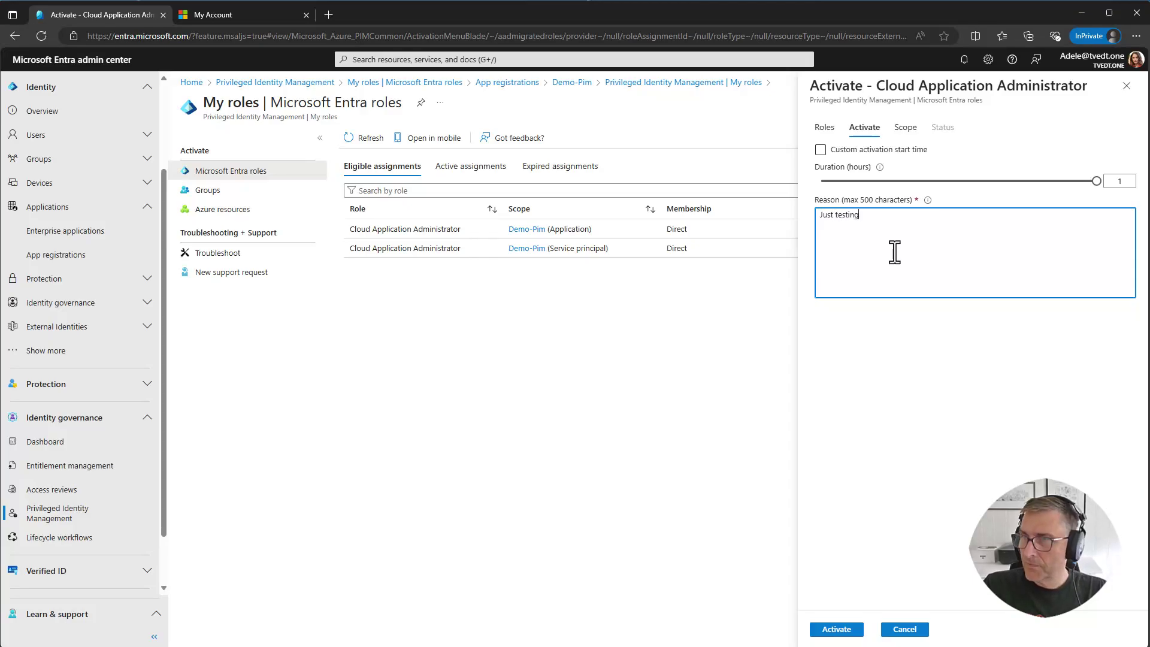
{"action": "left_click", "coordinate": [836, 629]}
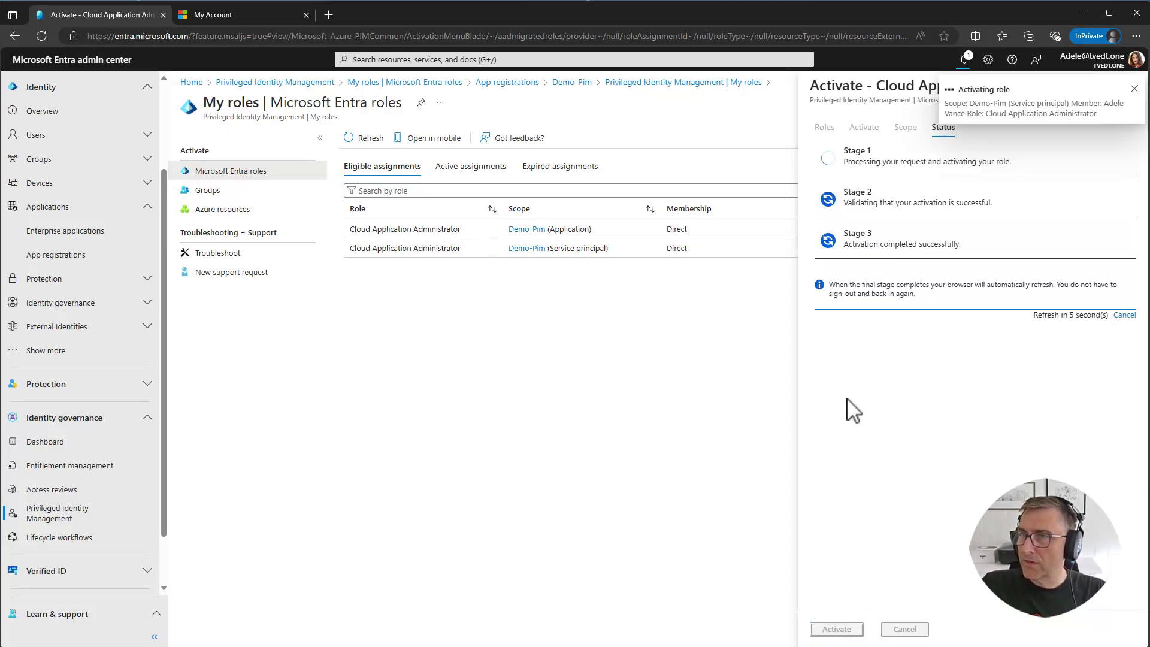